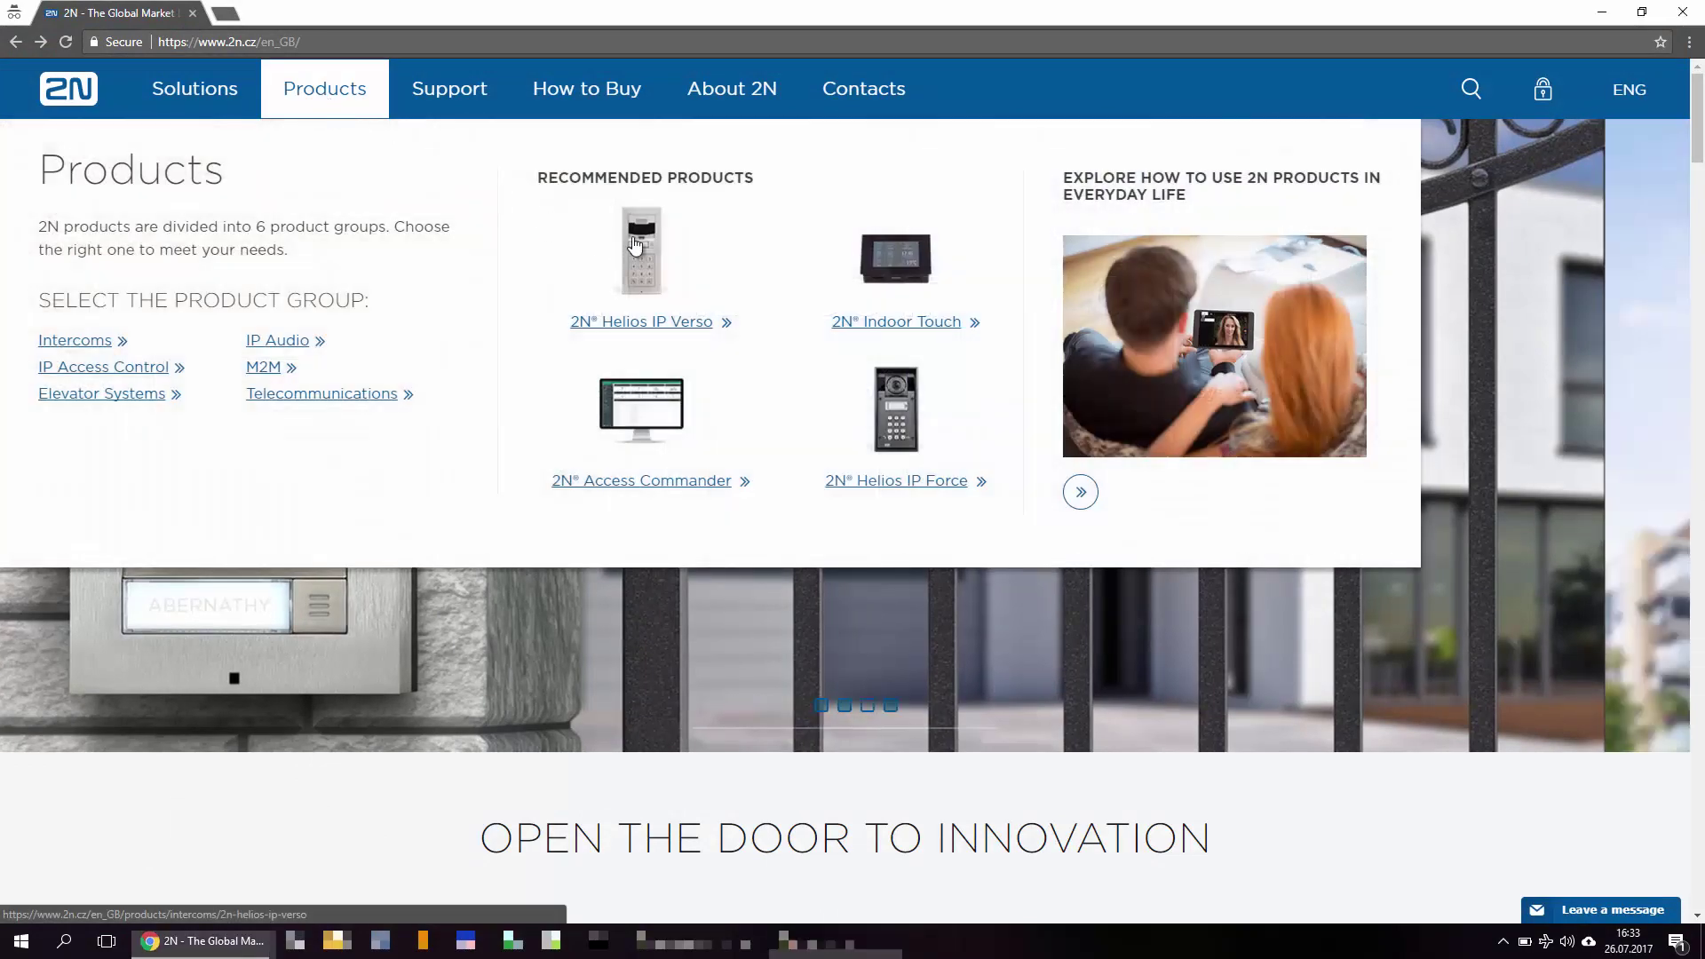
# Step: Download '2N Driver for External USB Readers' from the Helios IP Verso technical area and open the zip
pyautogui.click(631, 242)
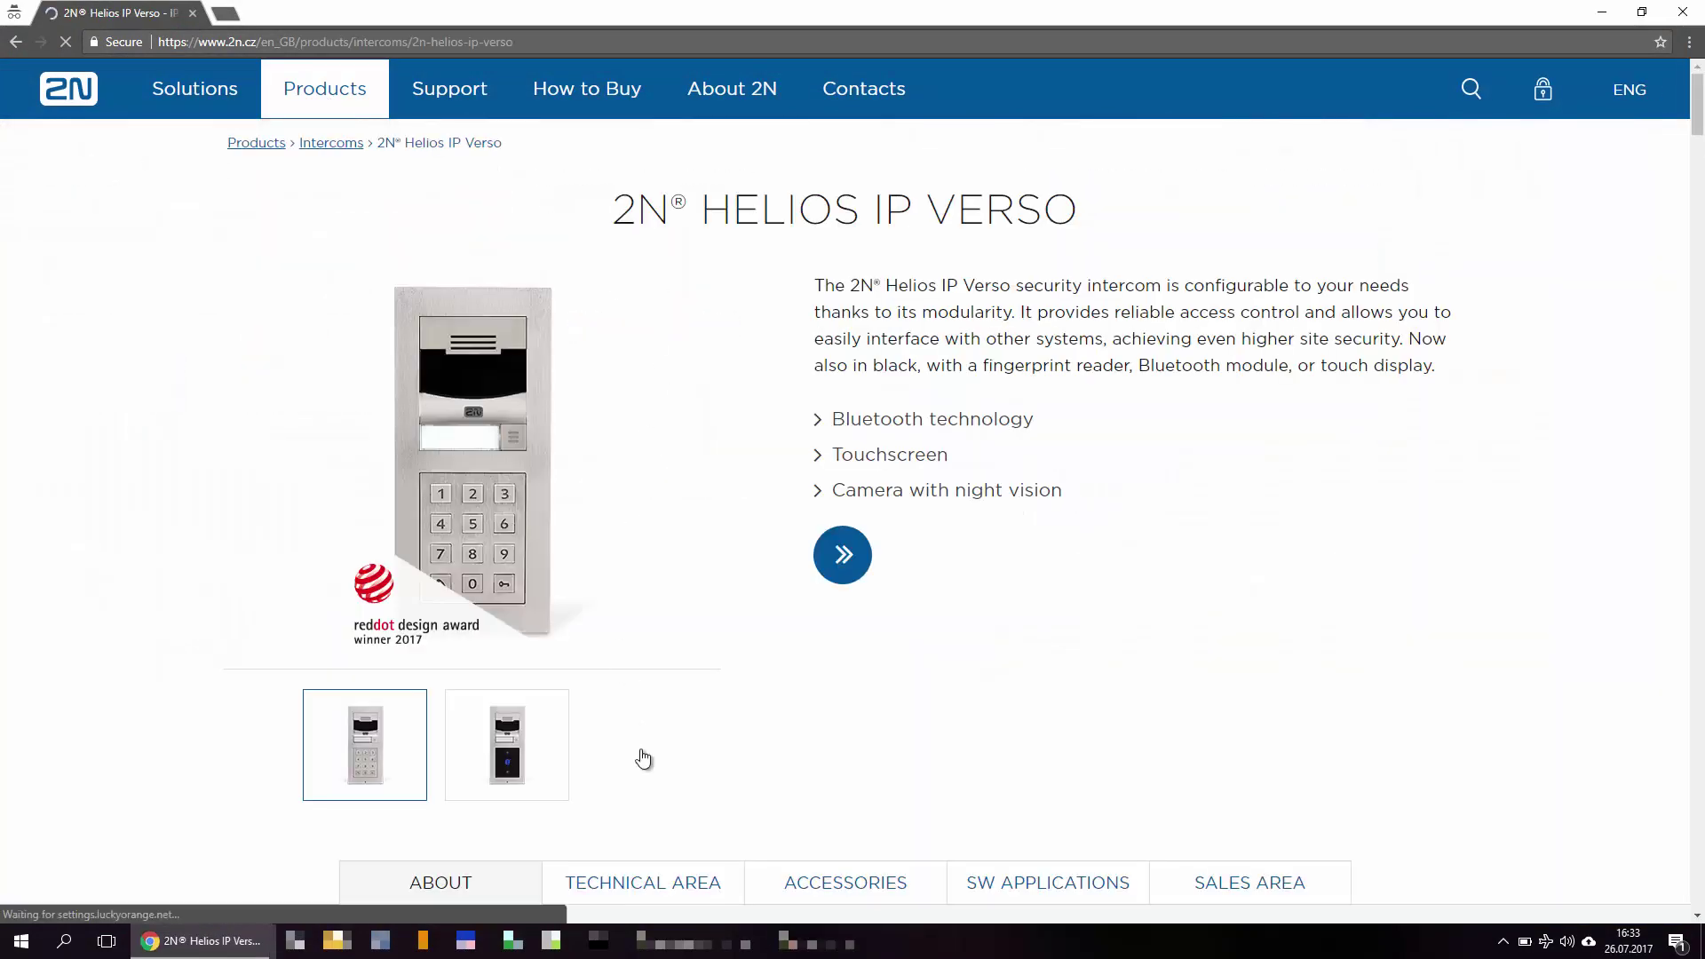
pyautogui.click(641, 884)
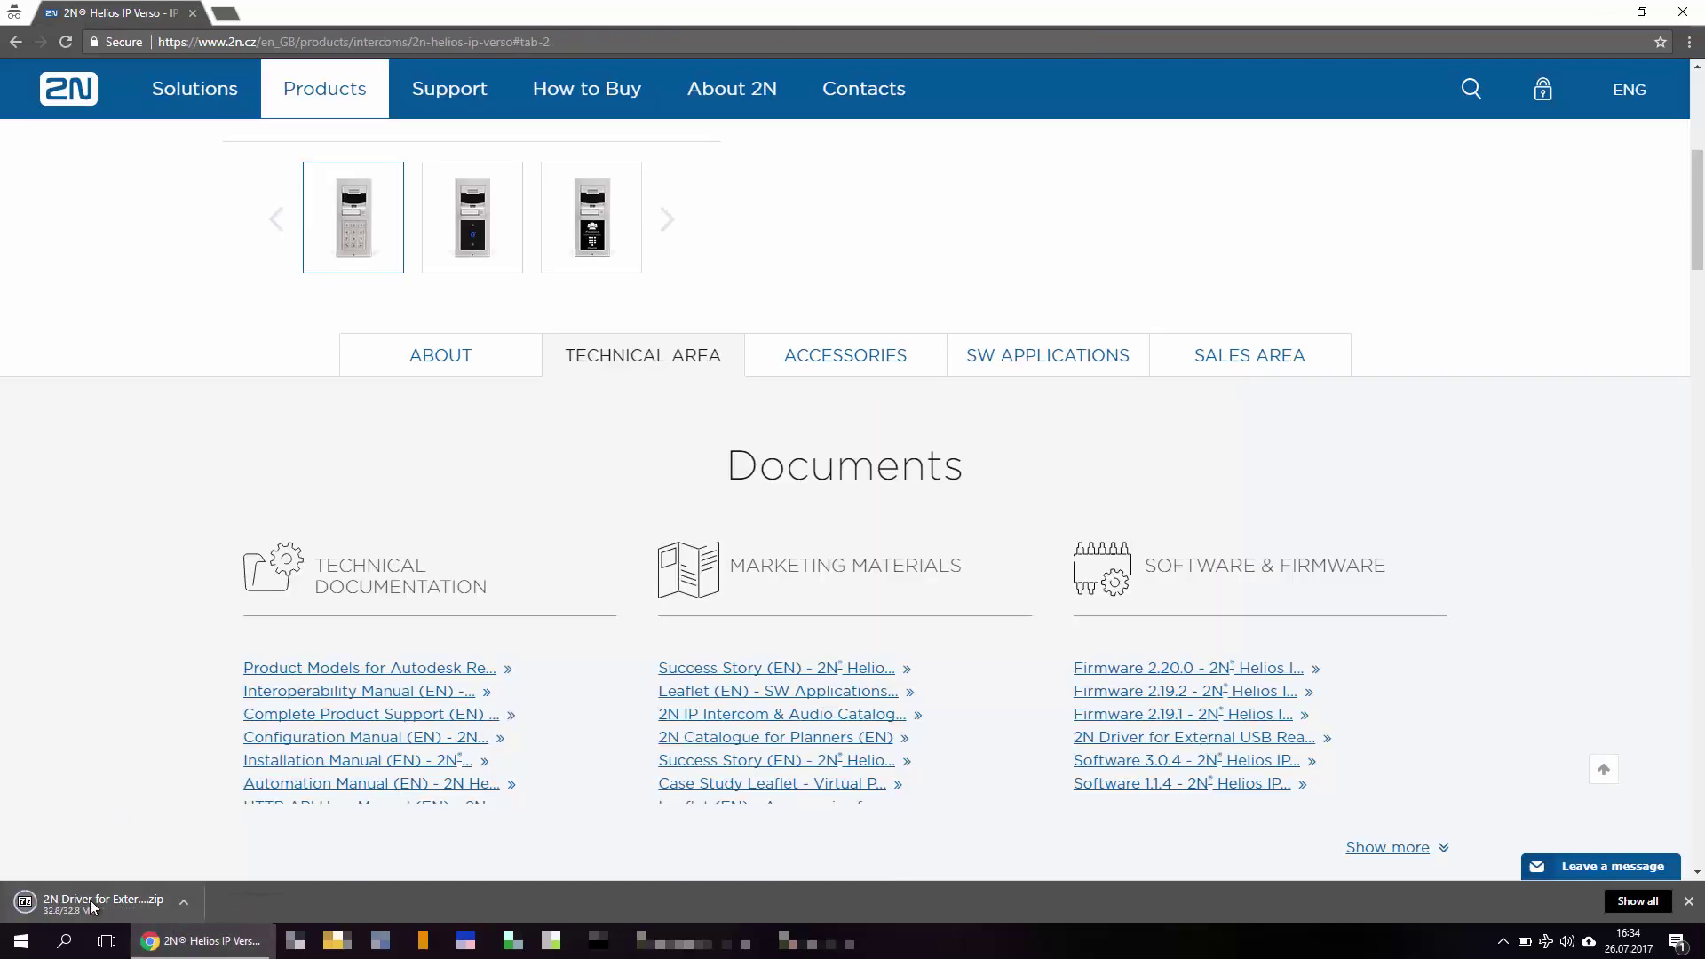
pyautogui.click(89, 901)
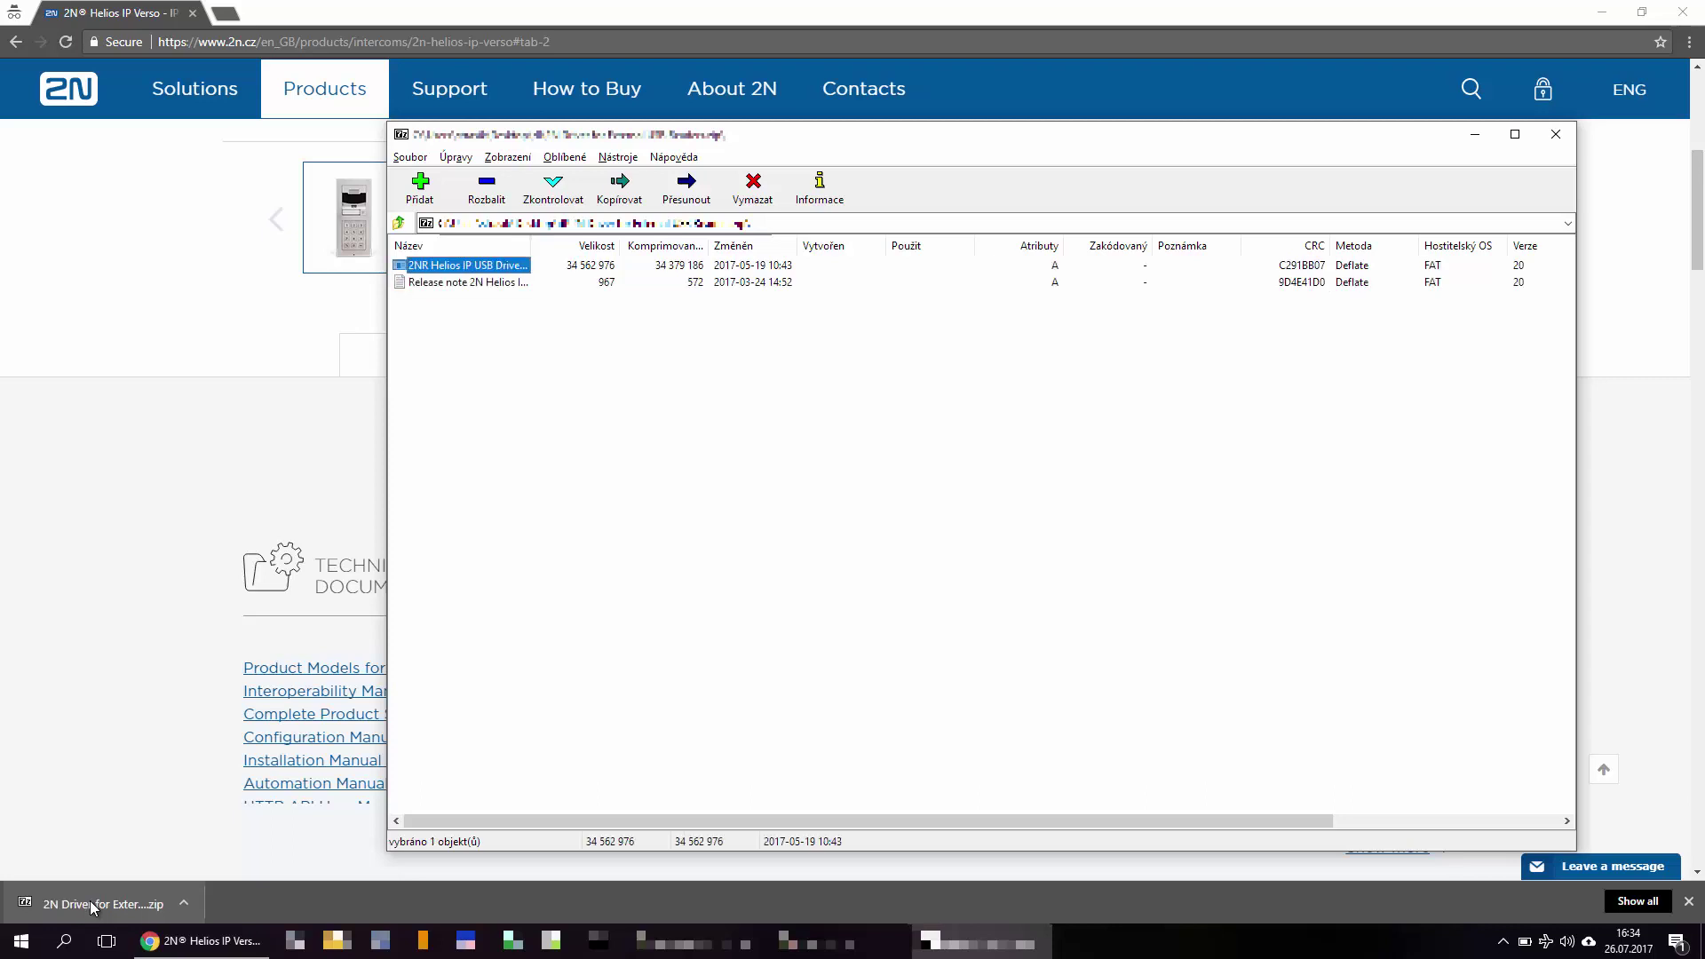
# Step: Run the 2N Helios IP USB Driver installer from the archive through to Finish
pyautogui.press('Return')
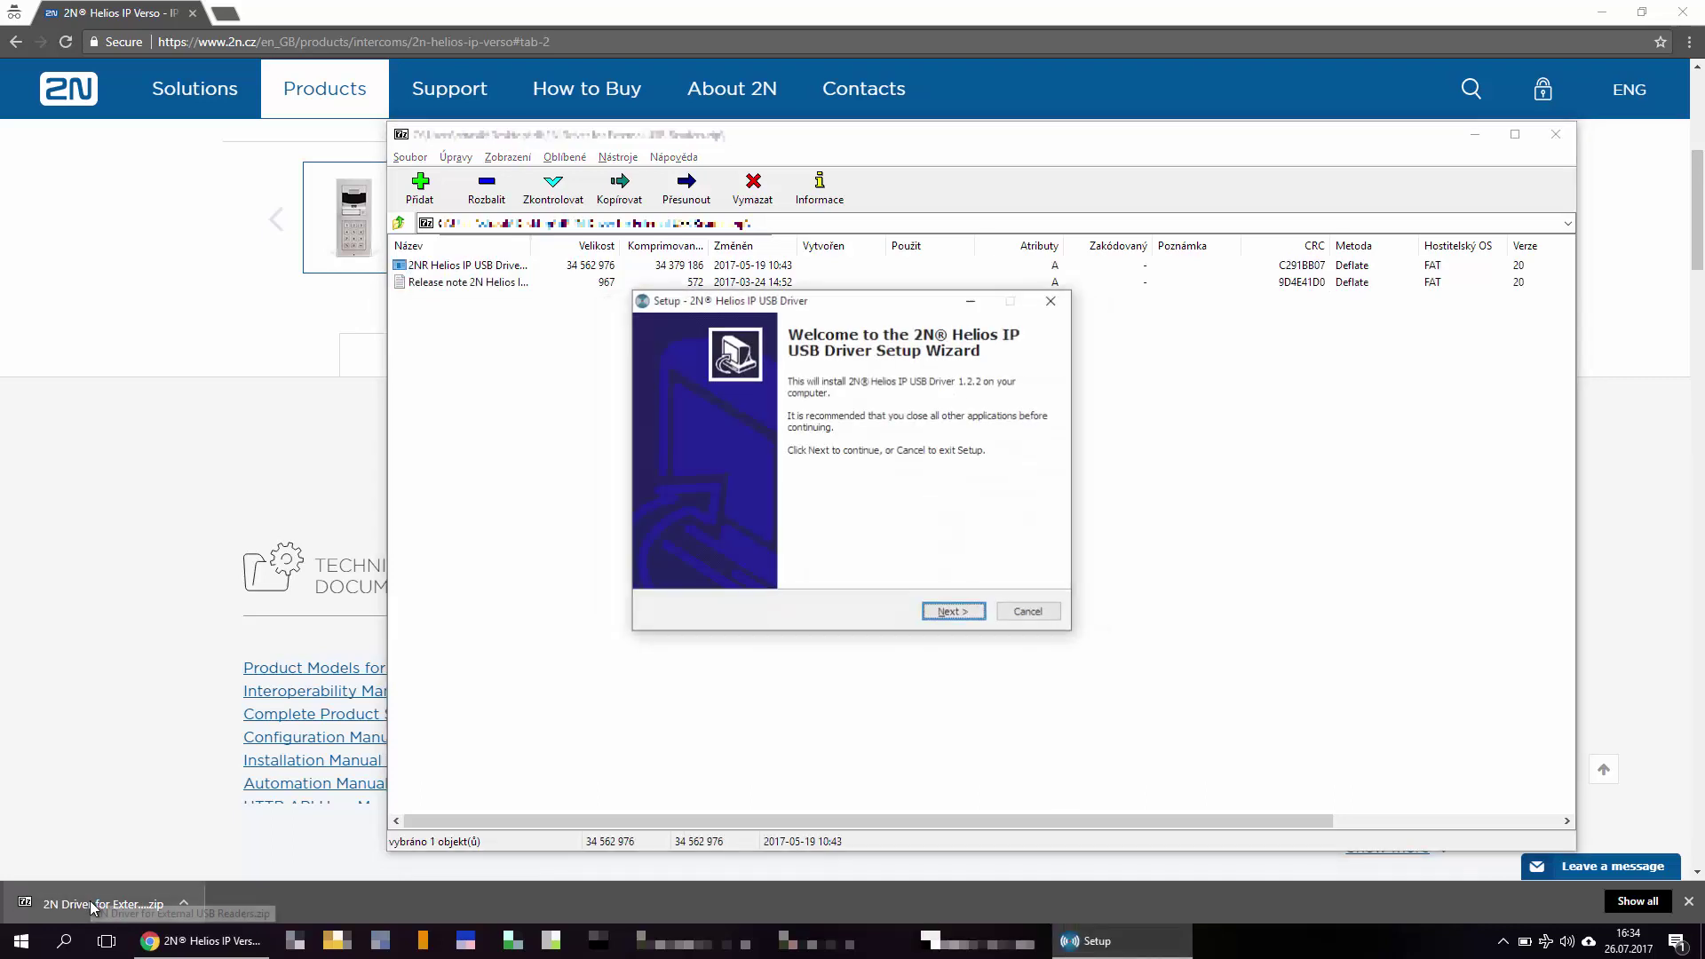
pyautogui.press('Return')
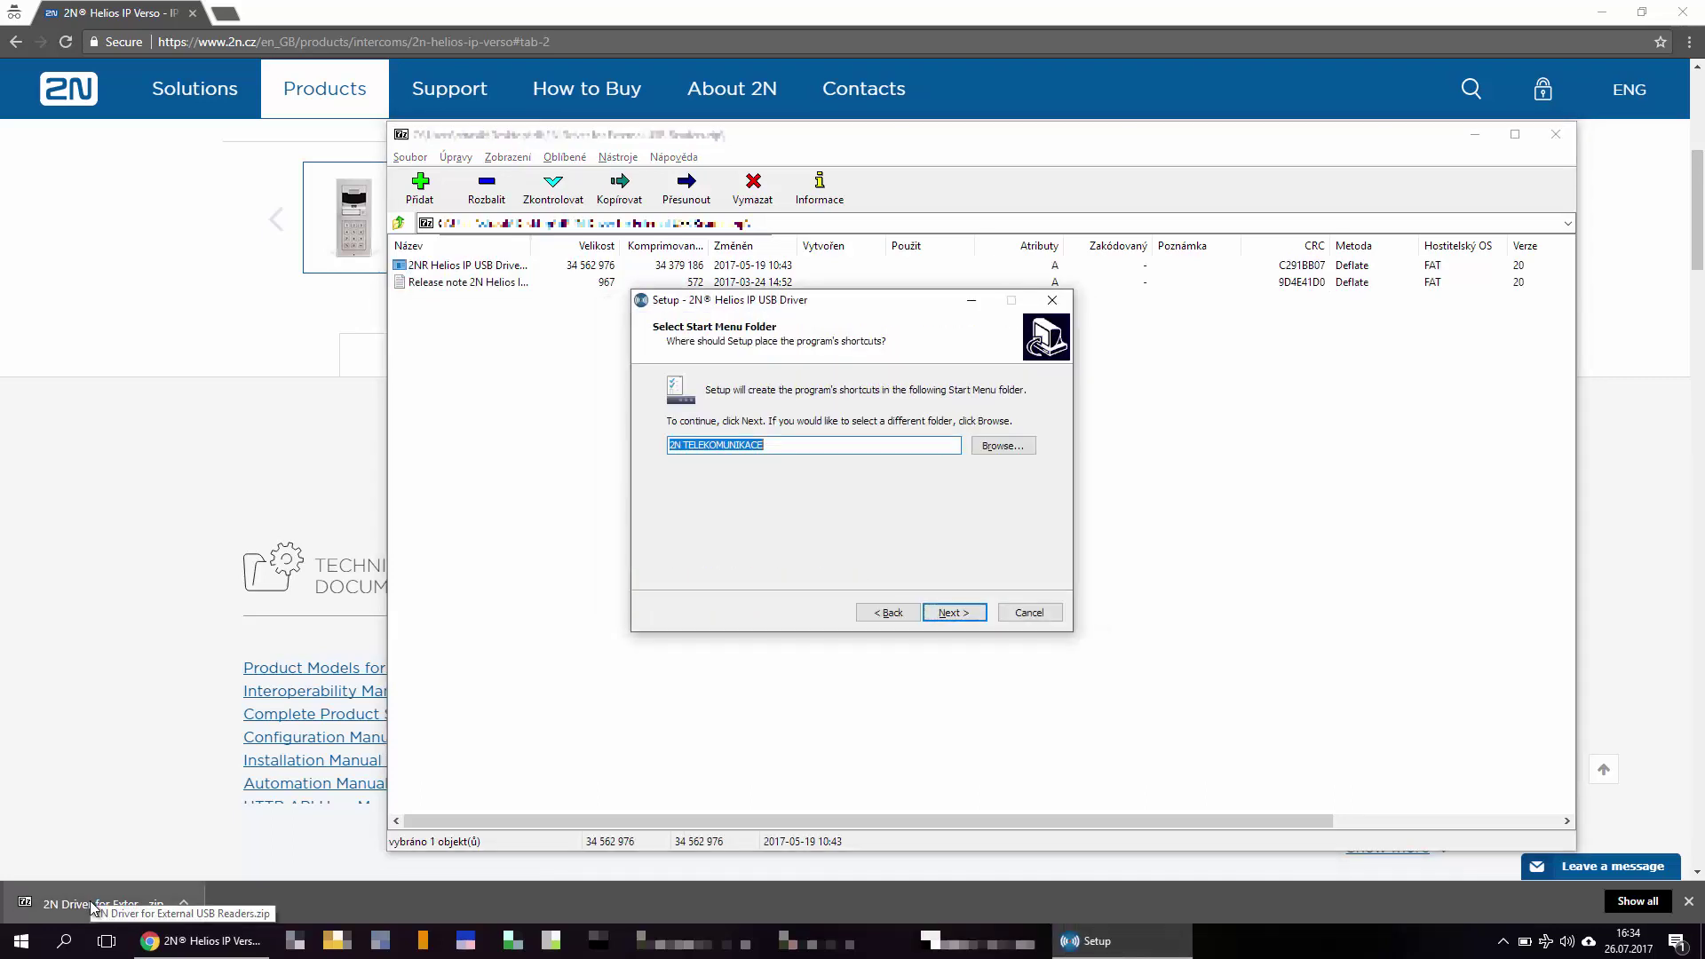
pyautogui.press('Return')
pyautogui.press('Return')
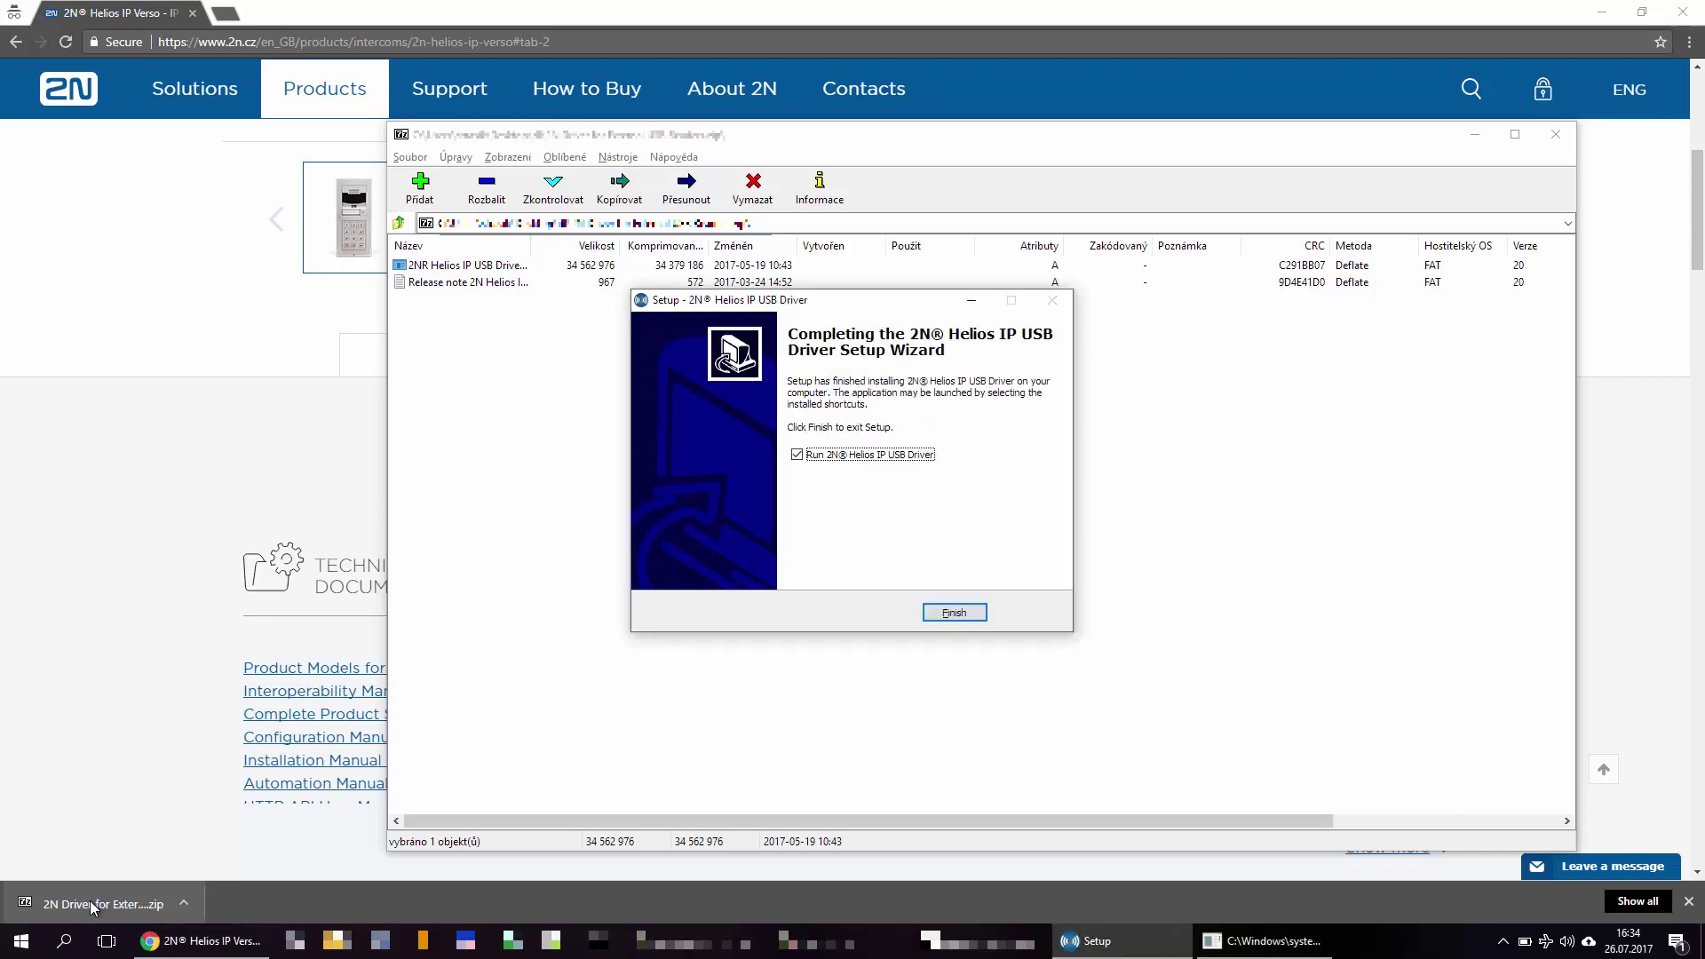
pyautogui.press('Return')
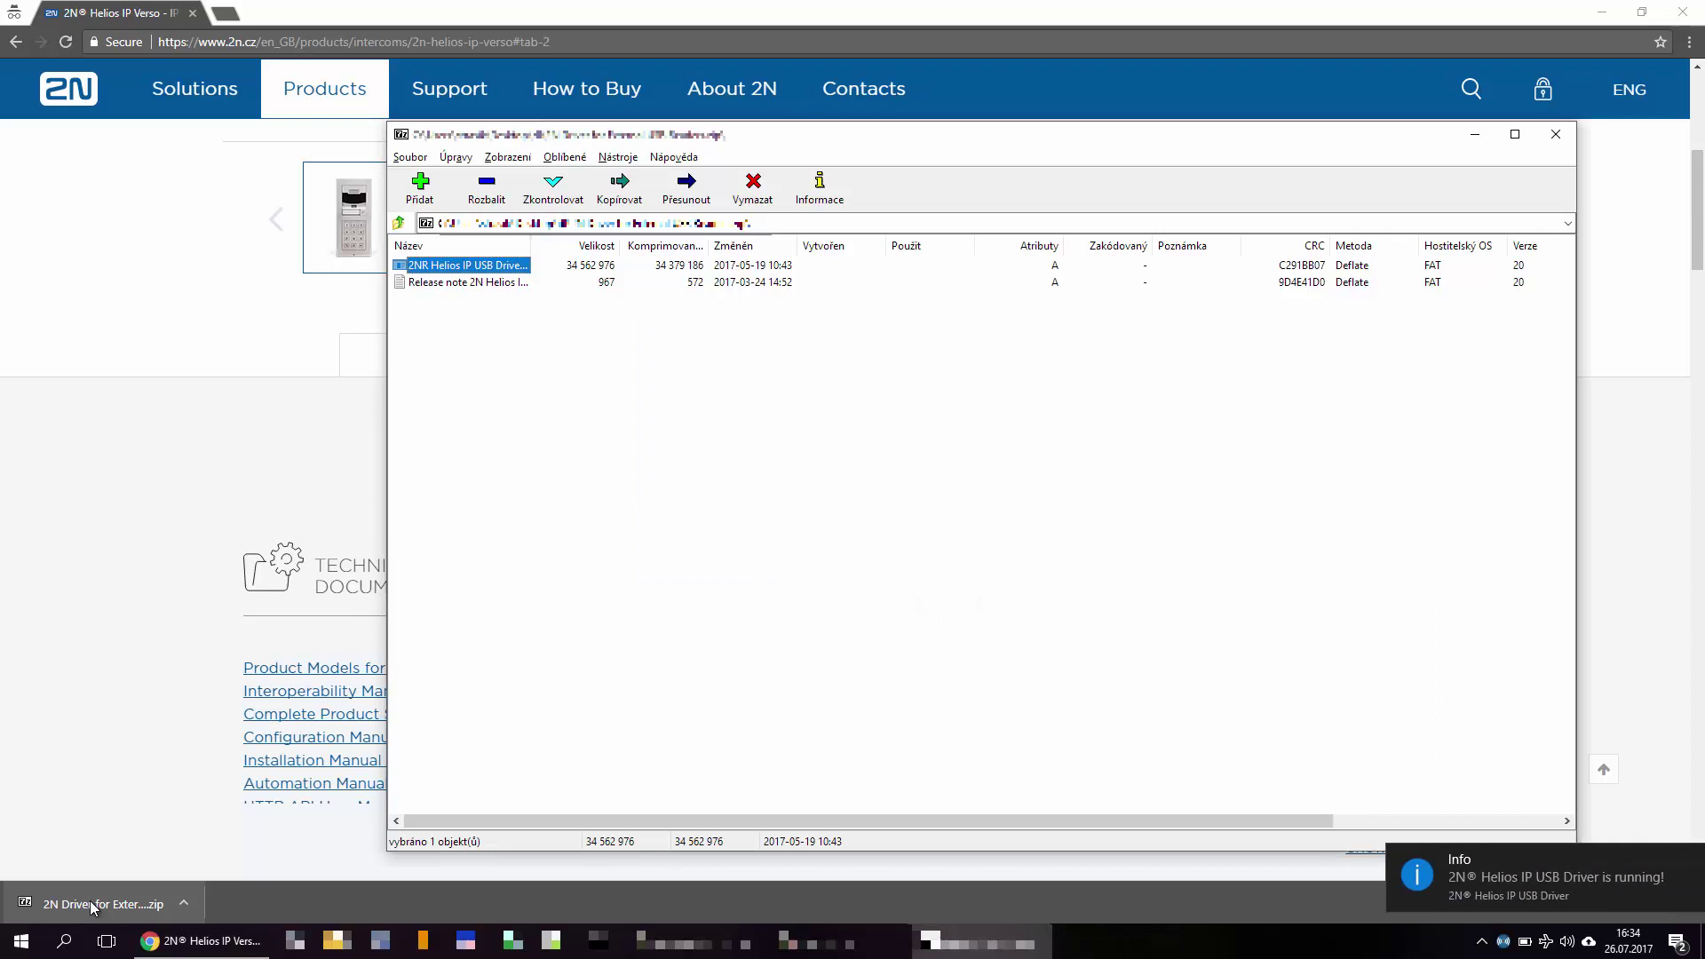
# Step: Choose Live20R as the device in the USB driver's Fingerprint Reader settings and save
pyautogui.click(1504, 941)
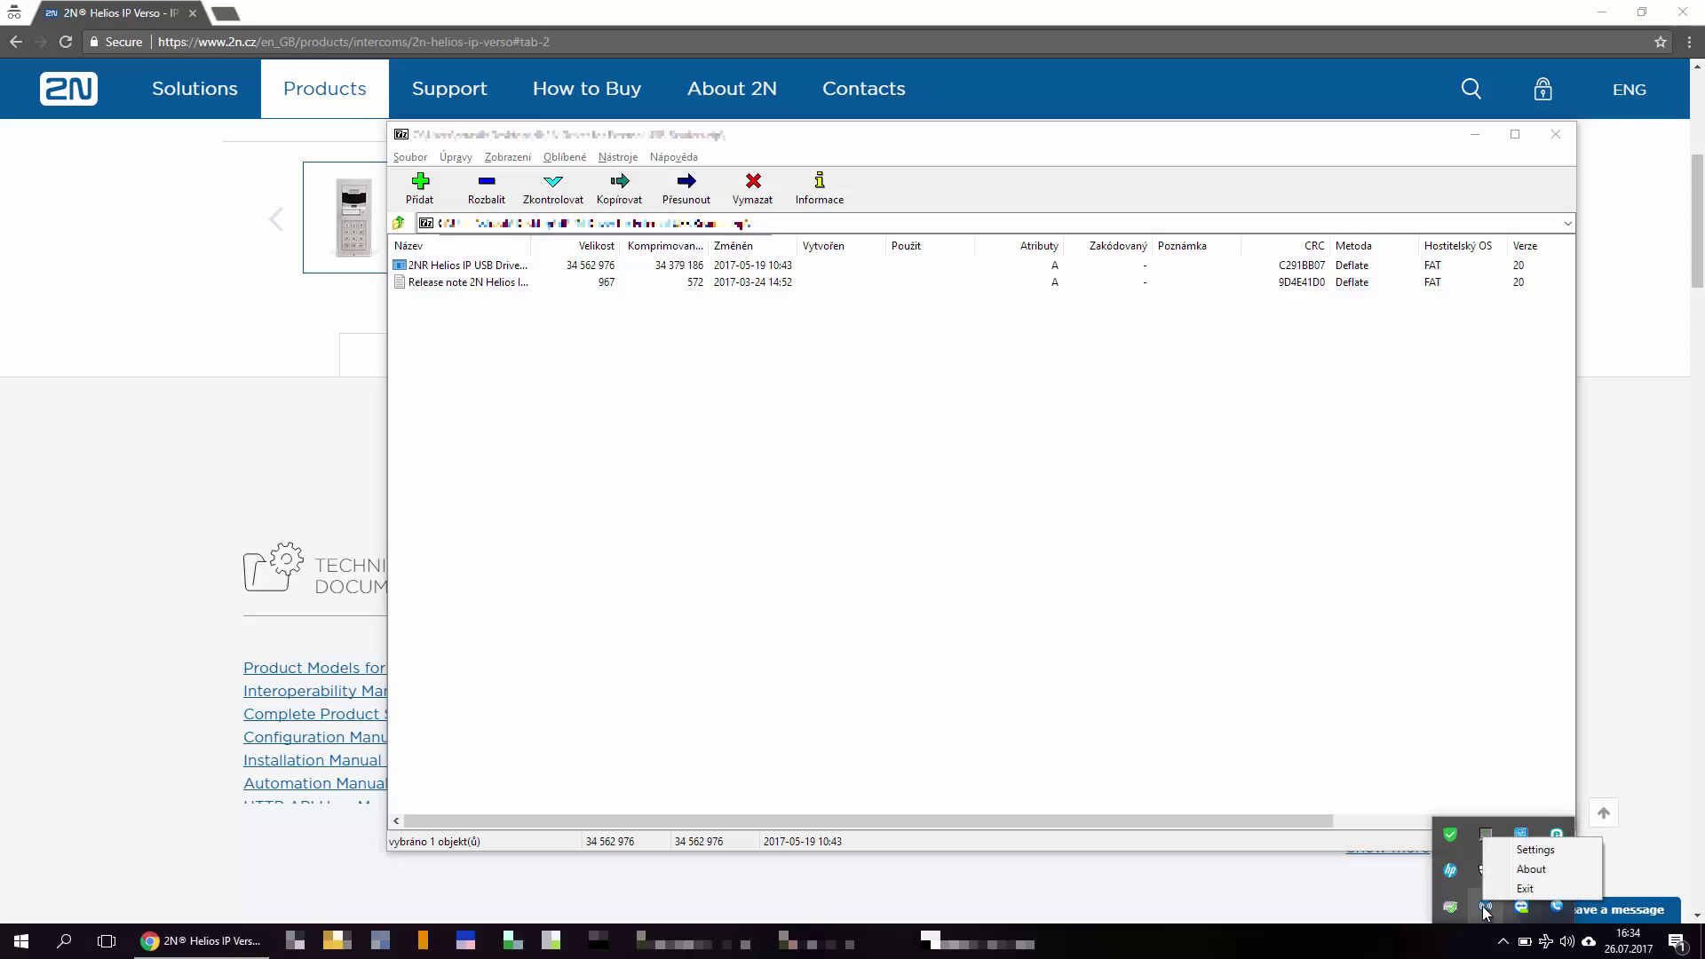
pyautogui.click(1536, 851)
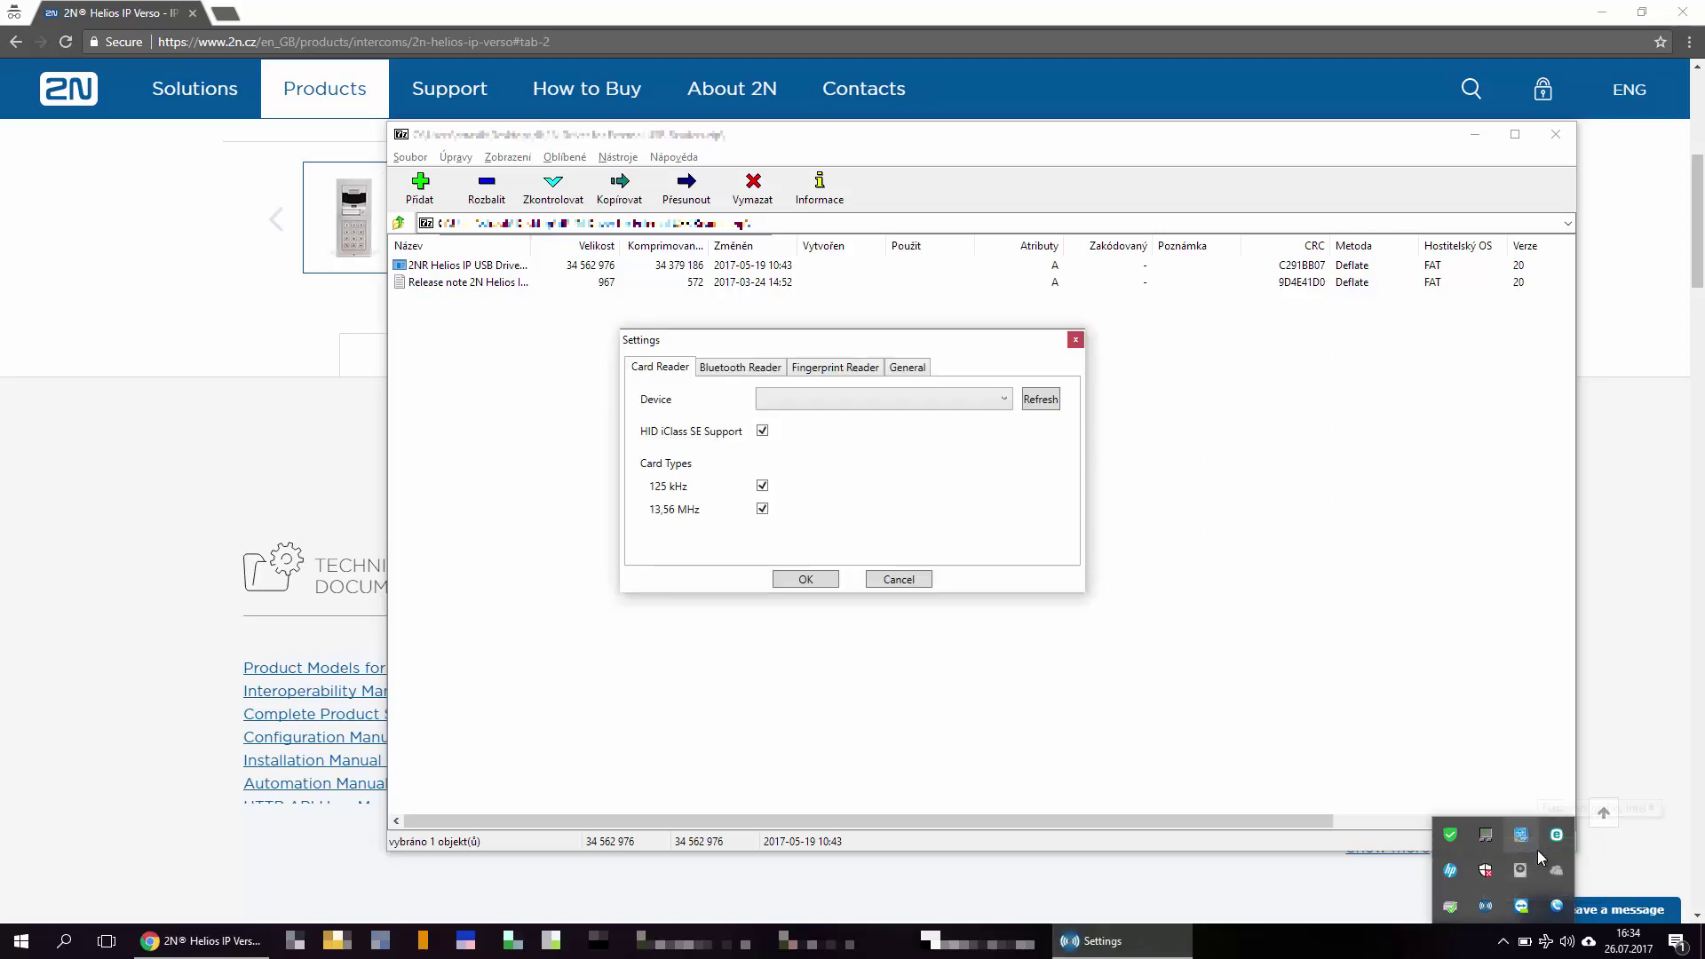
pyautogui.click(837, 368)
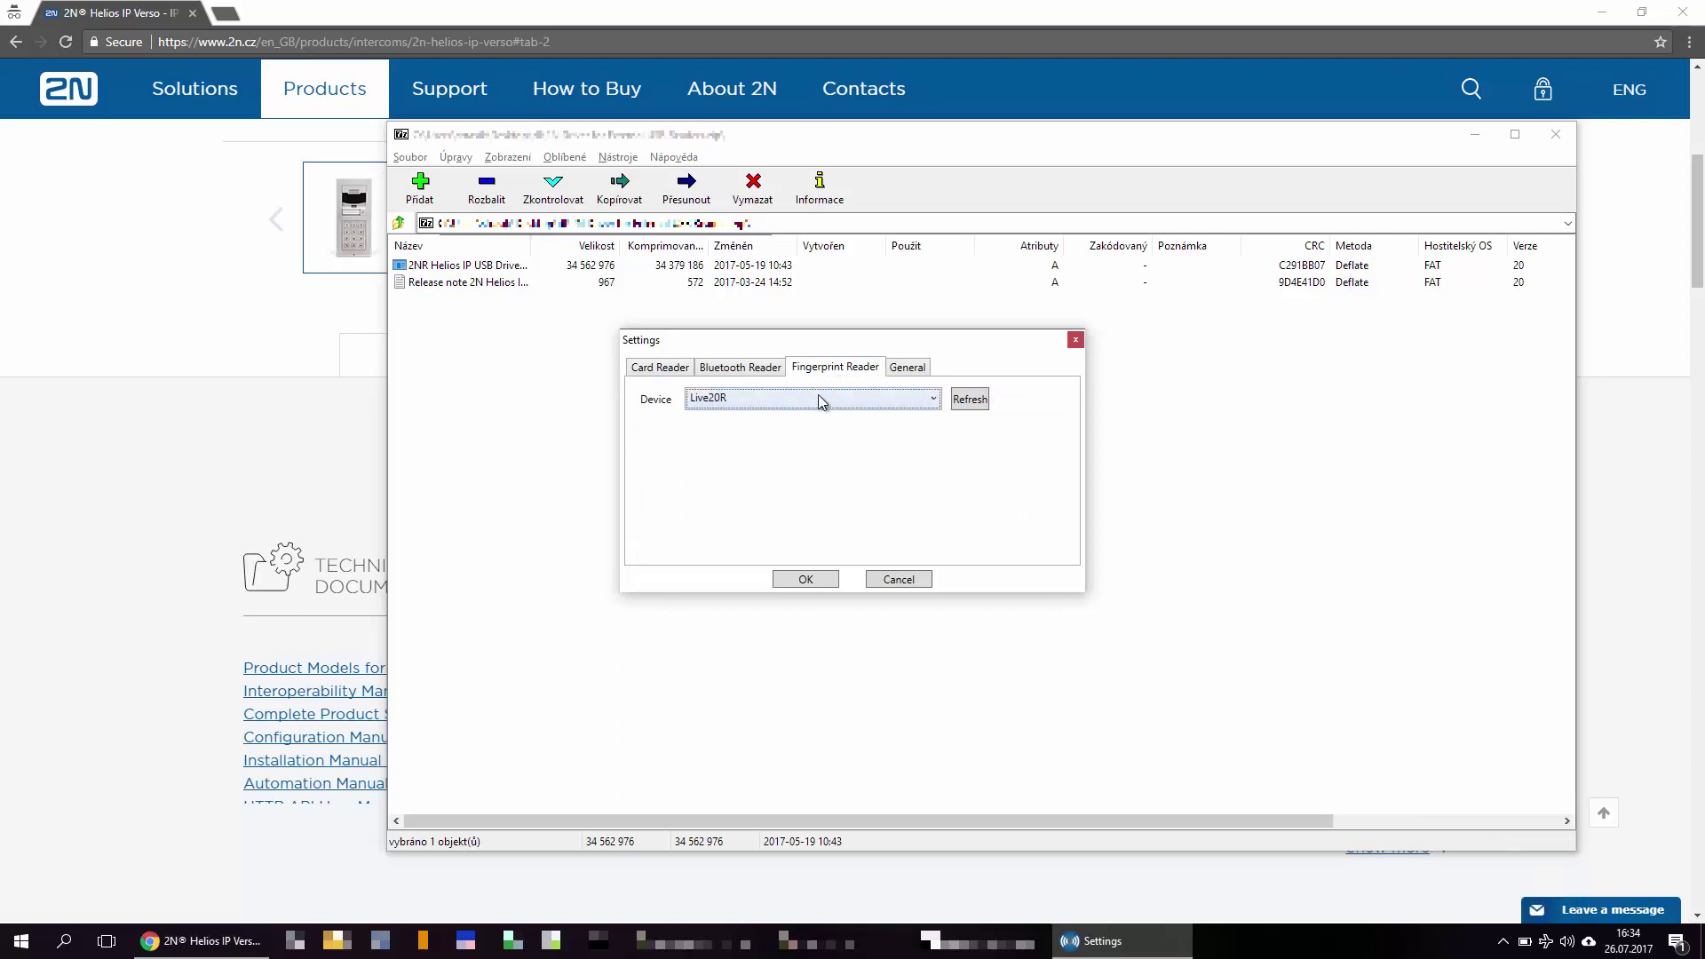
pyautogui.click(818, 398)
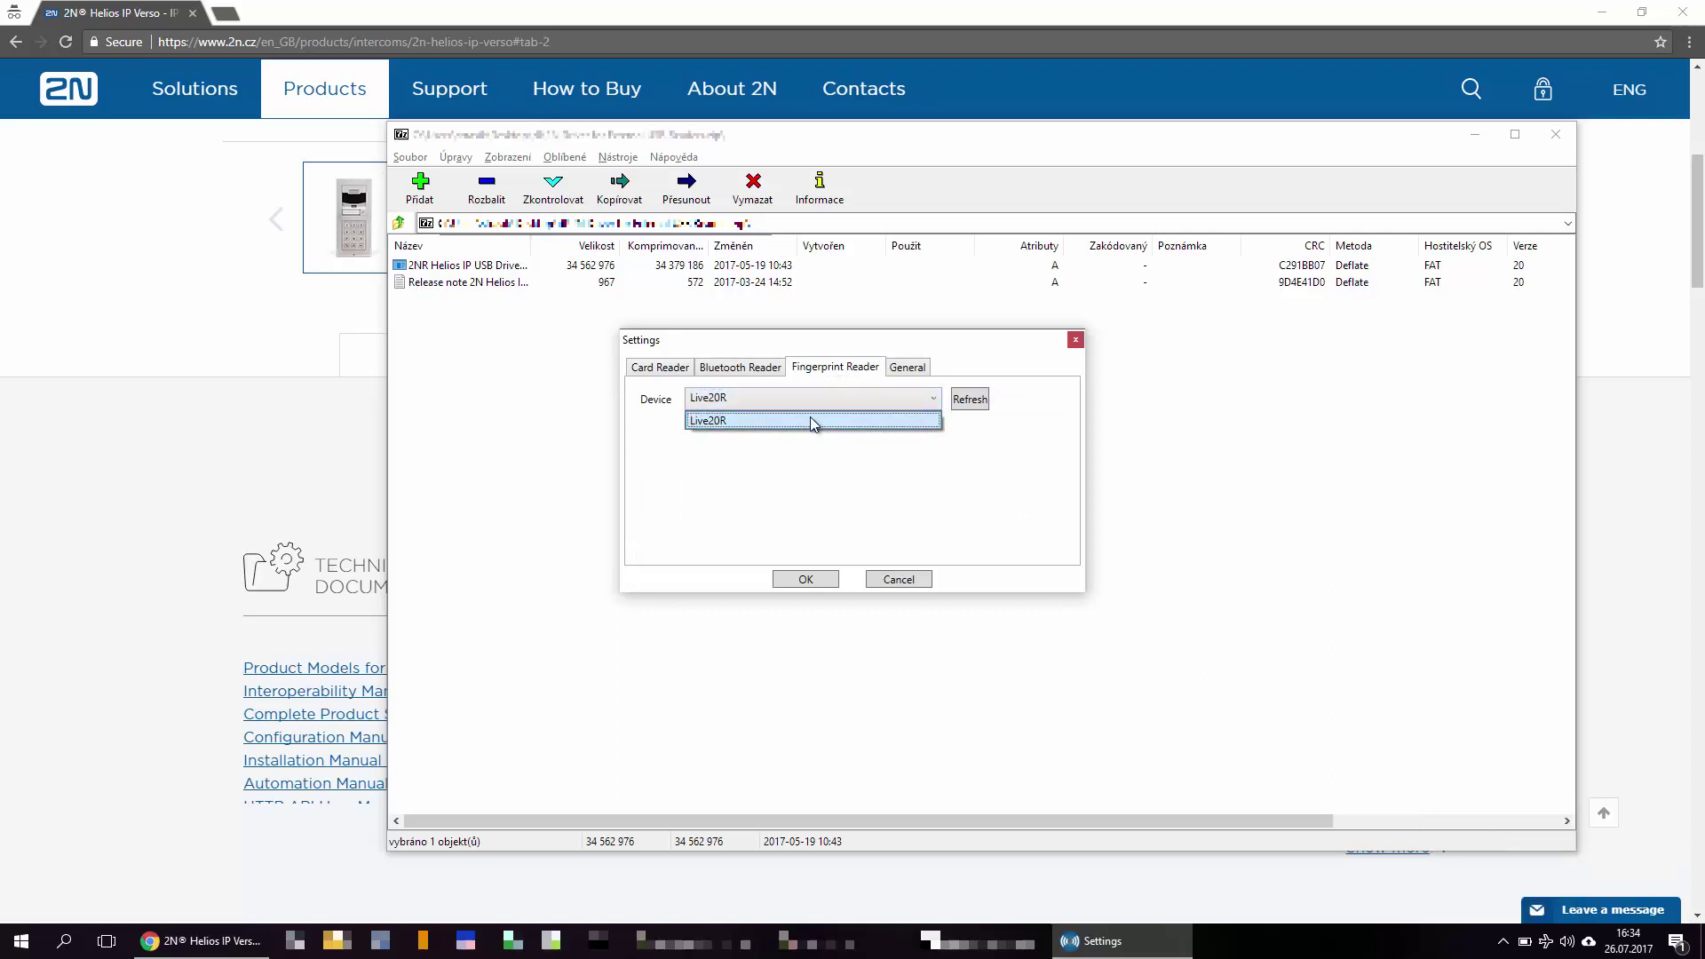
pyautogui.click(810, 423)
pyautogui.click(805, 580)
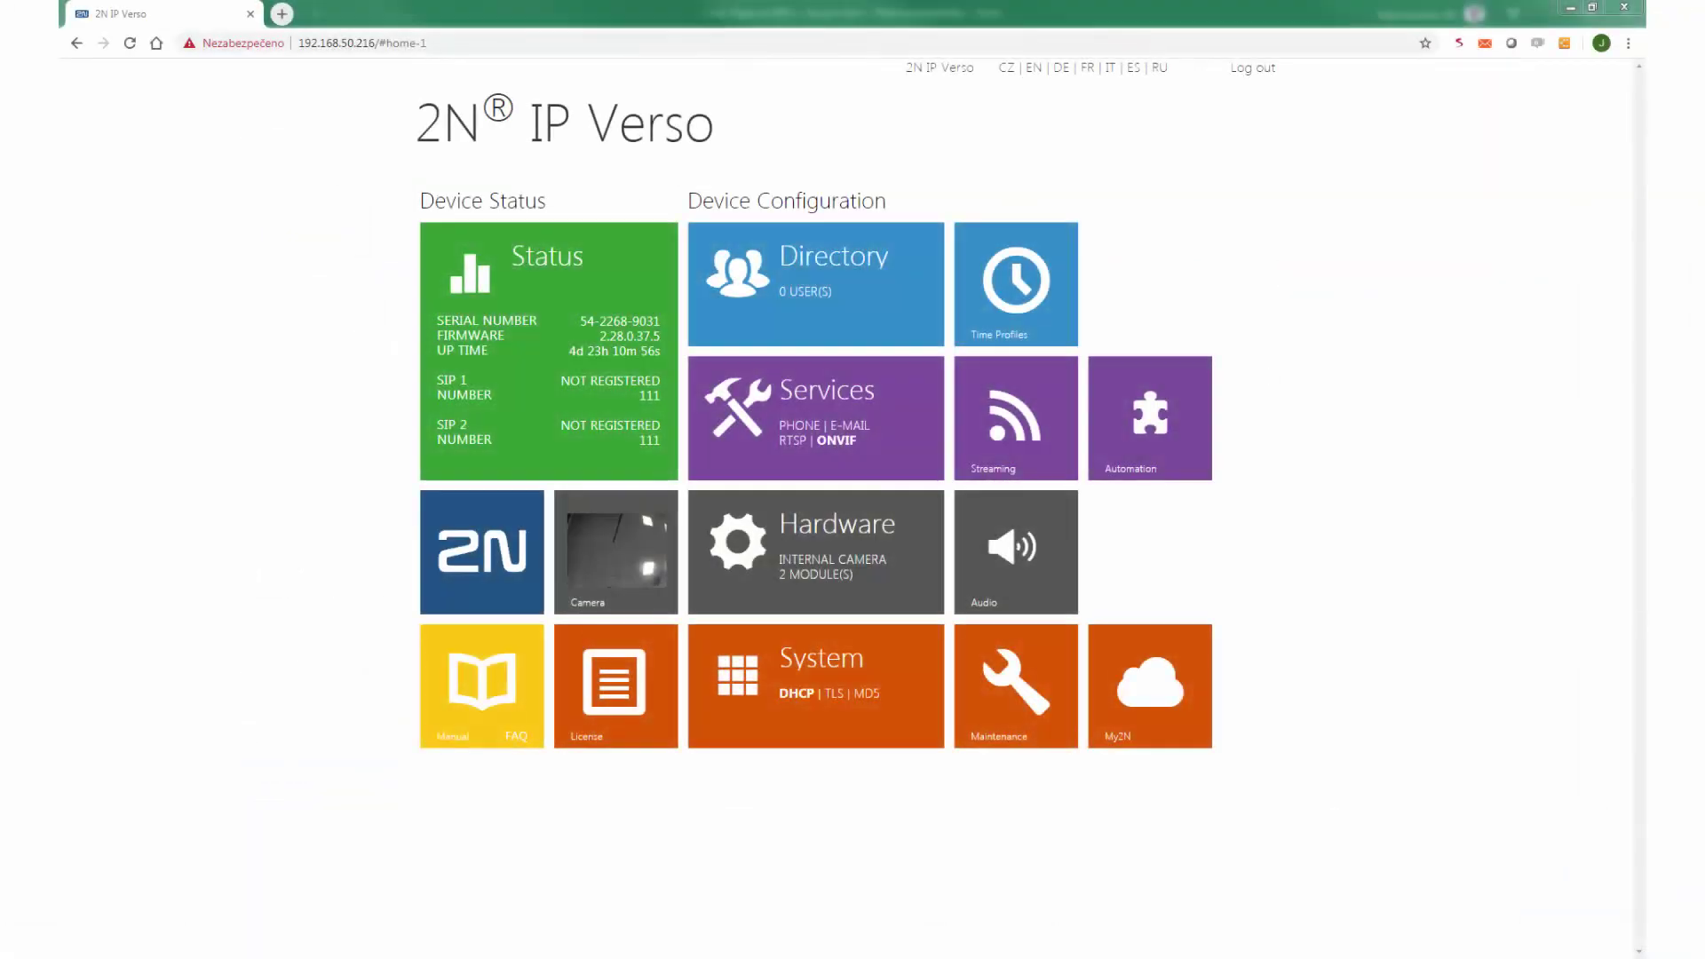
# Step: Add directory user User1 with phone number sip:192.168.50.128 under Directory > Users
pyautogui.click(843, 326)
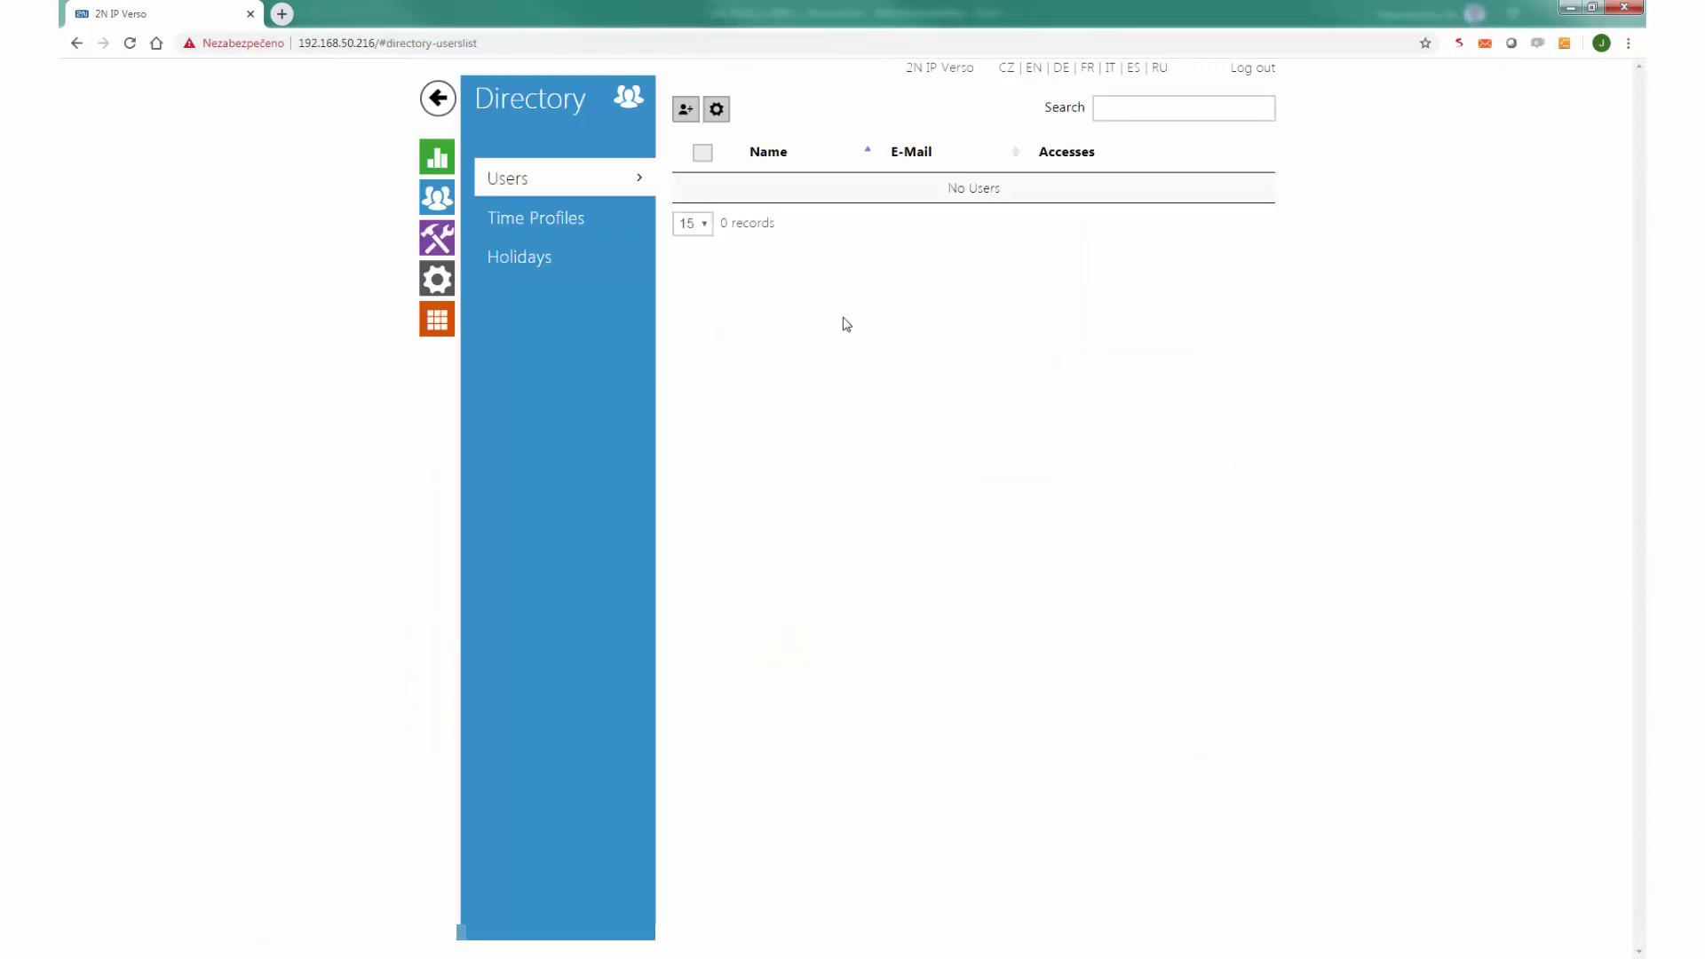
pyautogui.click(685, 110)
pyautogui.click(1067, 172)
pyautogui.write('User')
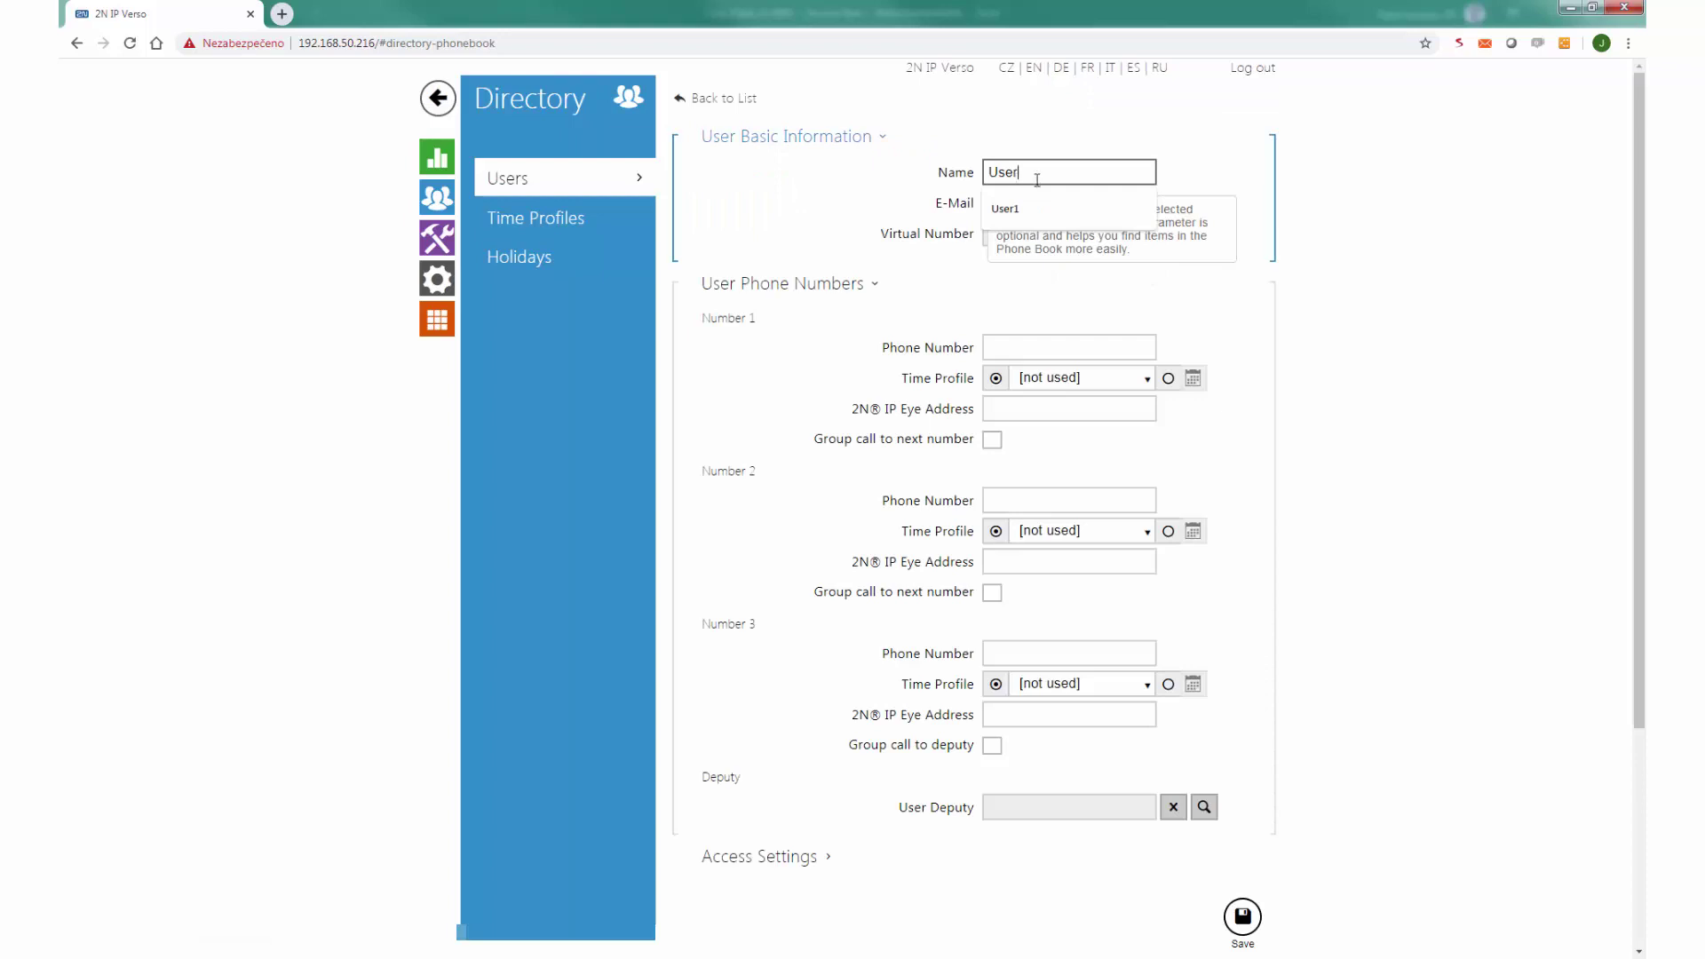
pyautogui.click(1039, 208)
pyautogui.click(1068, 348)
pyautogui.write('sip:192.168.50.128')
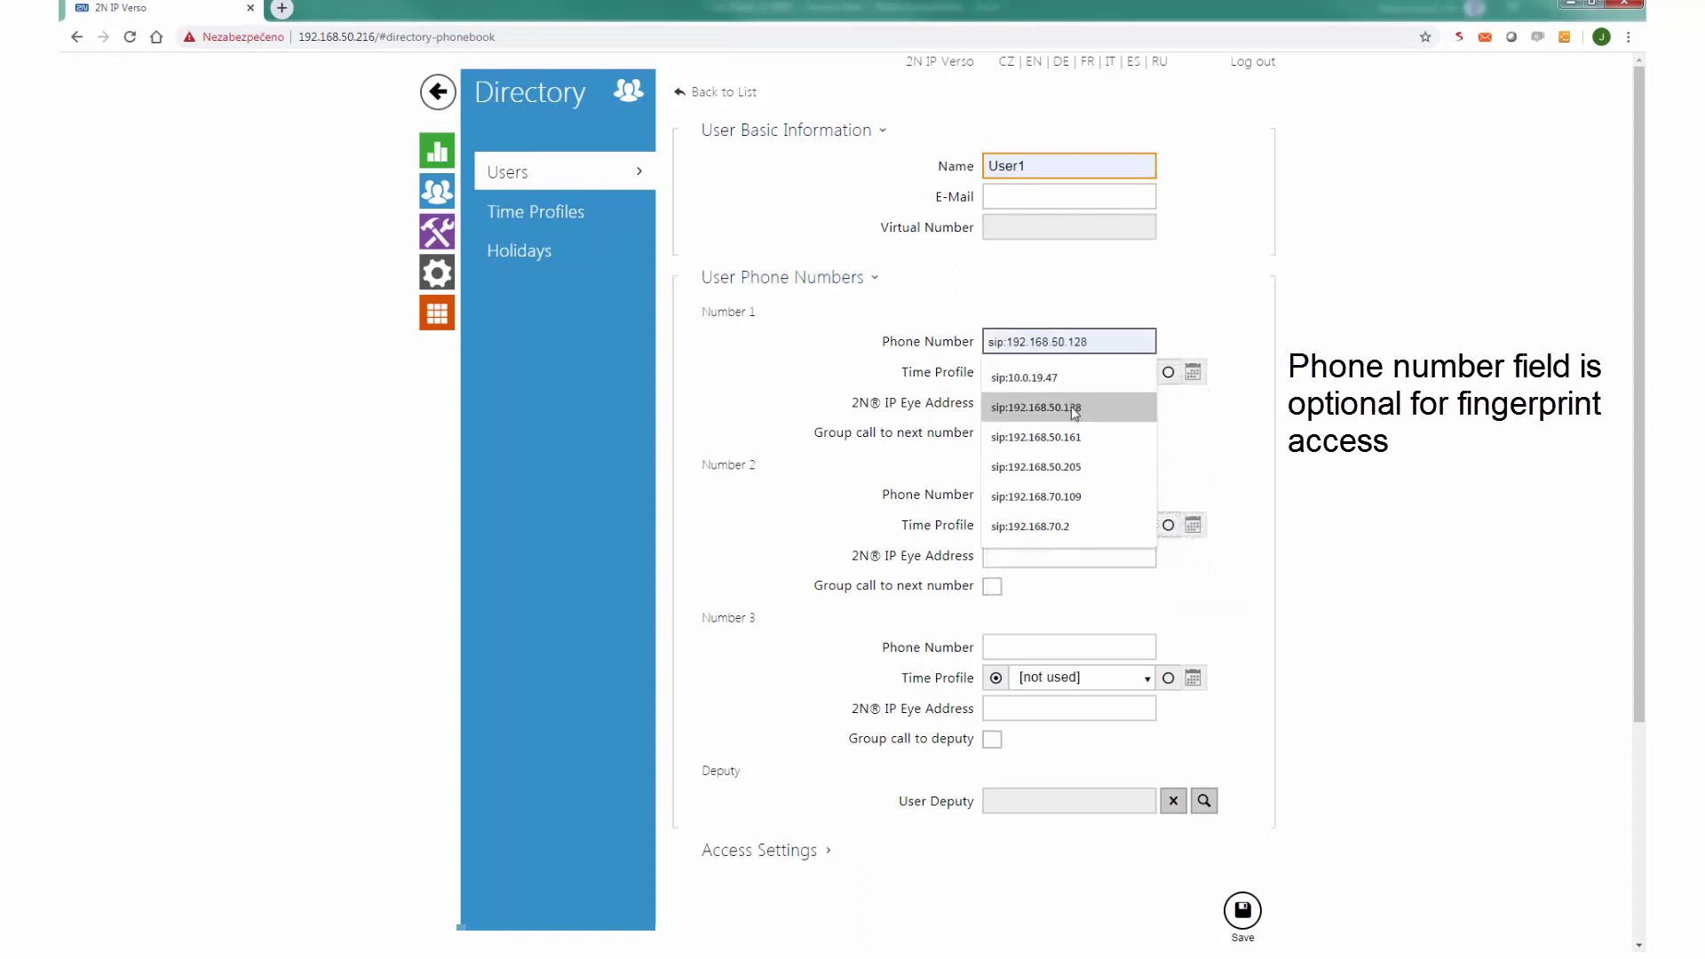
pyautogui.click(1036, 407)
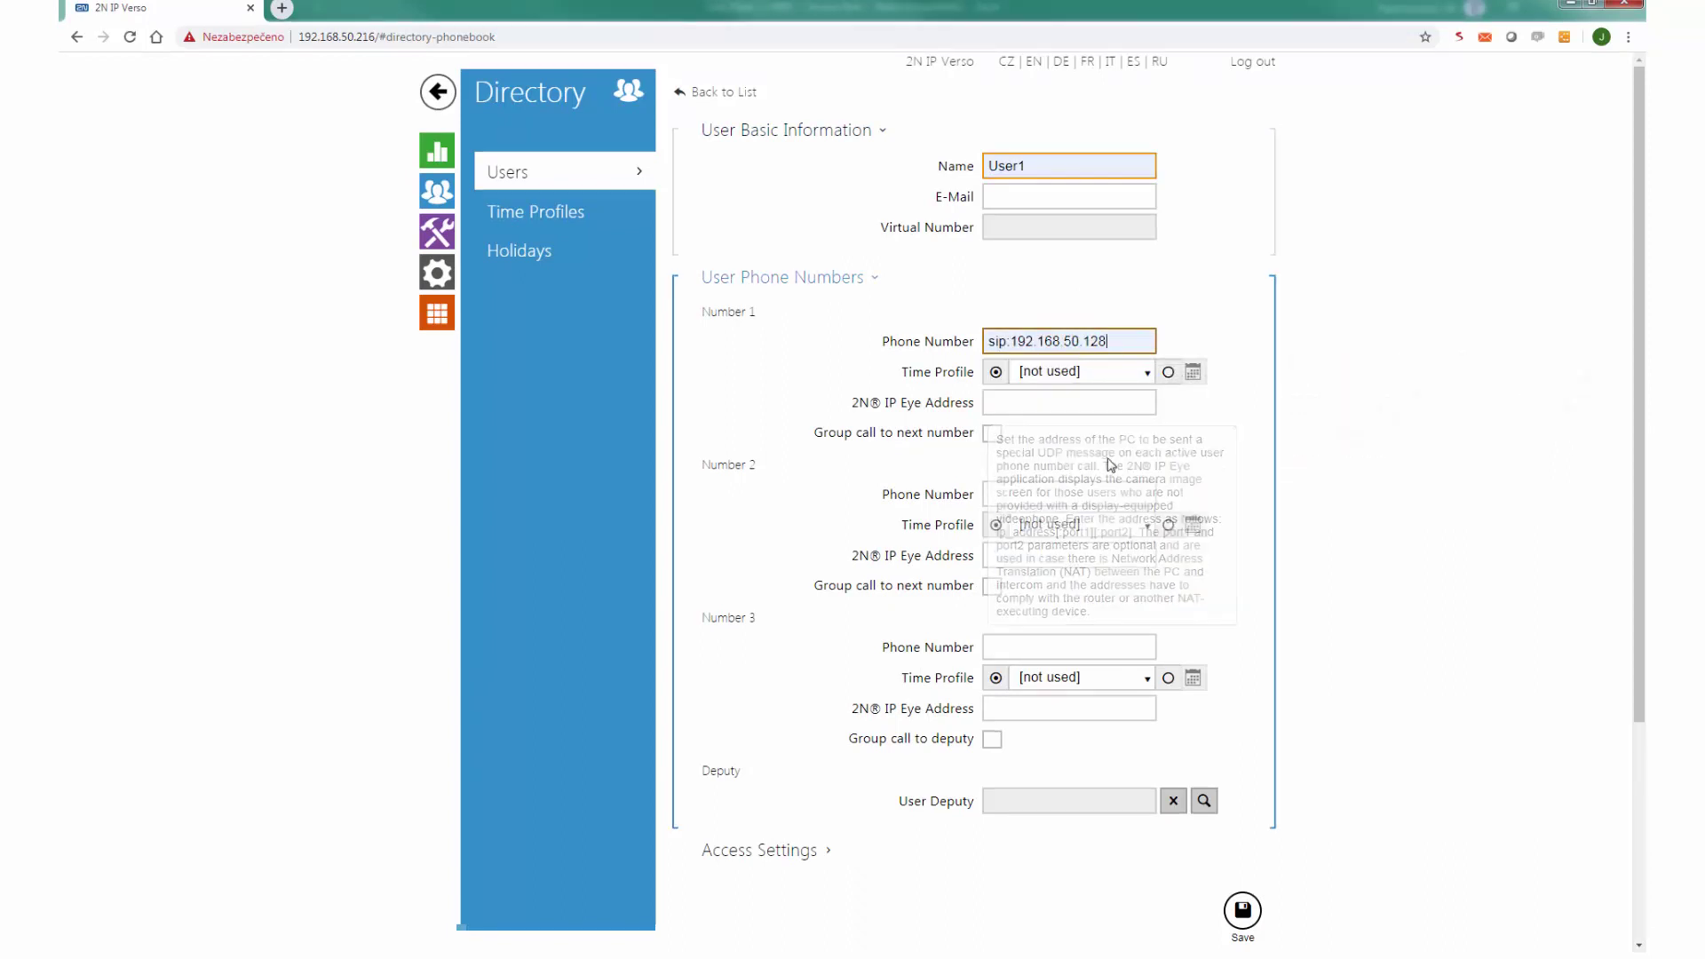
pyautogui.scroll(-5, 1213, 613)
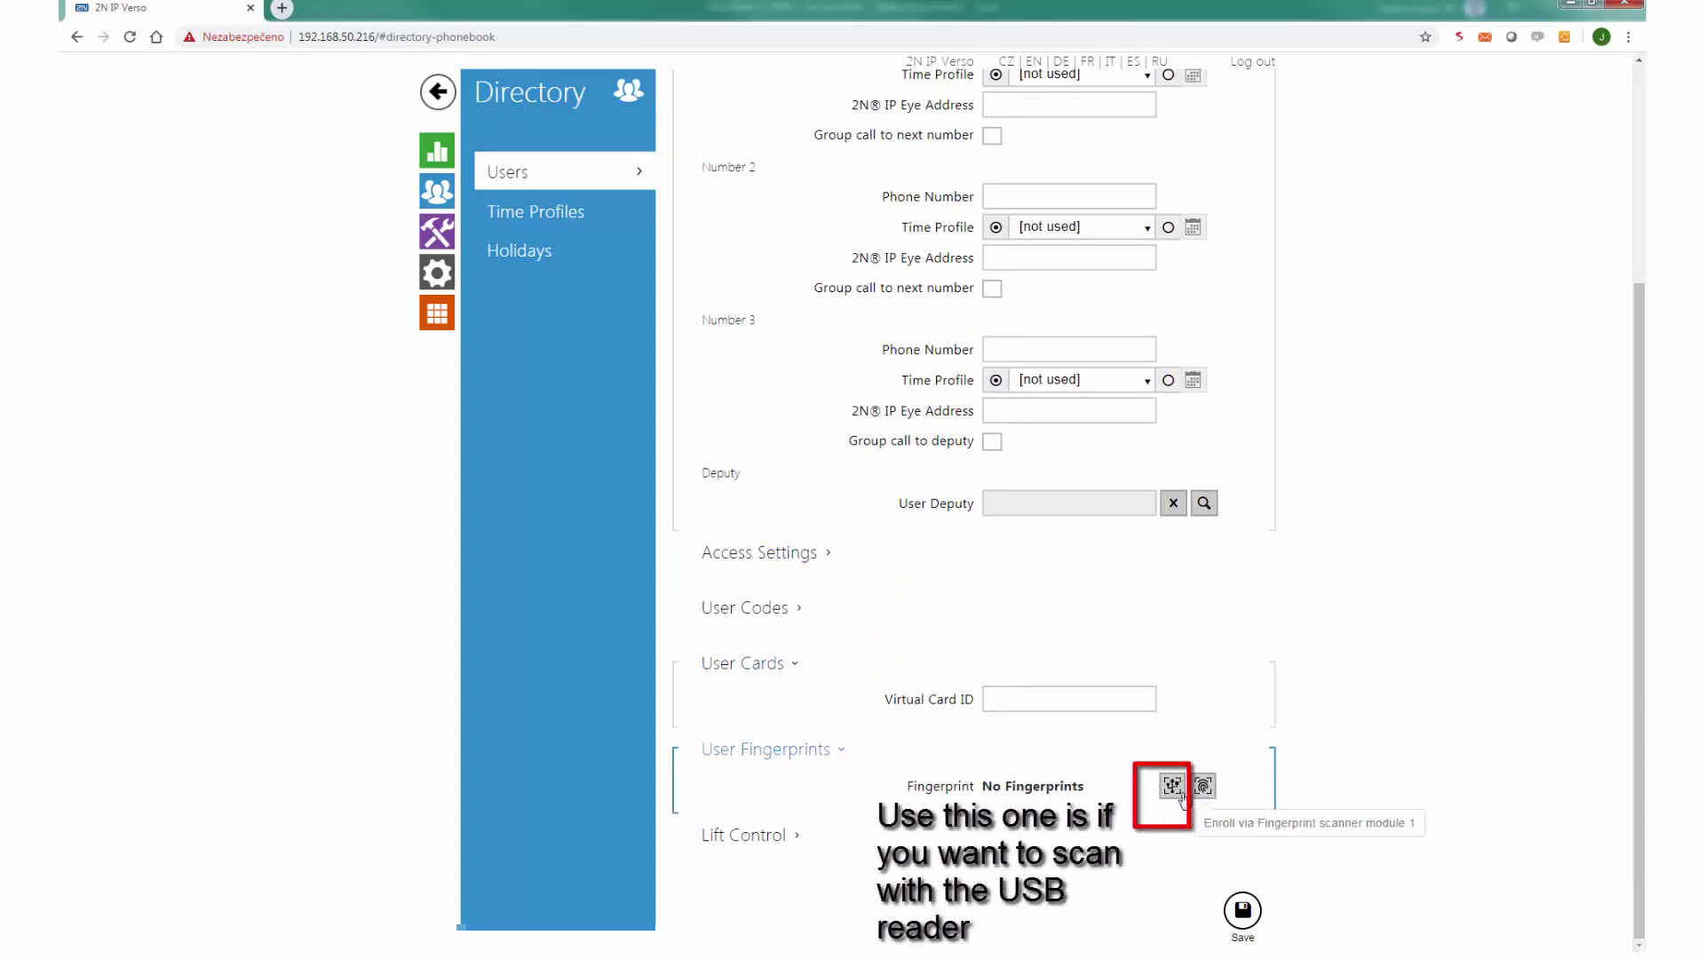
# Step: Scan User1's right hand index finger with the USB reader and save the enrollment
pyautogui.click(1173, 787)
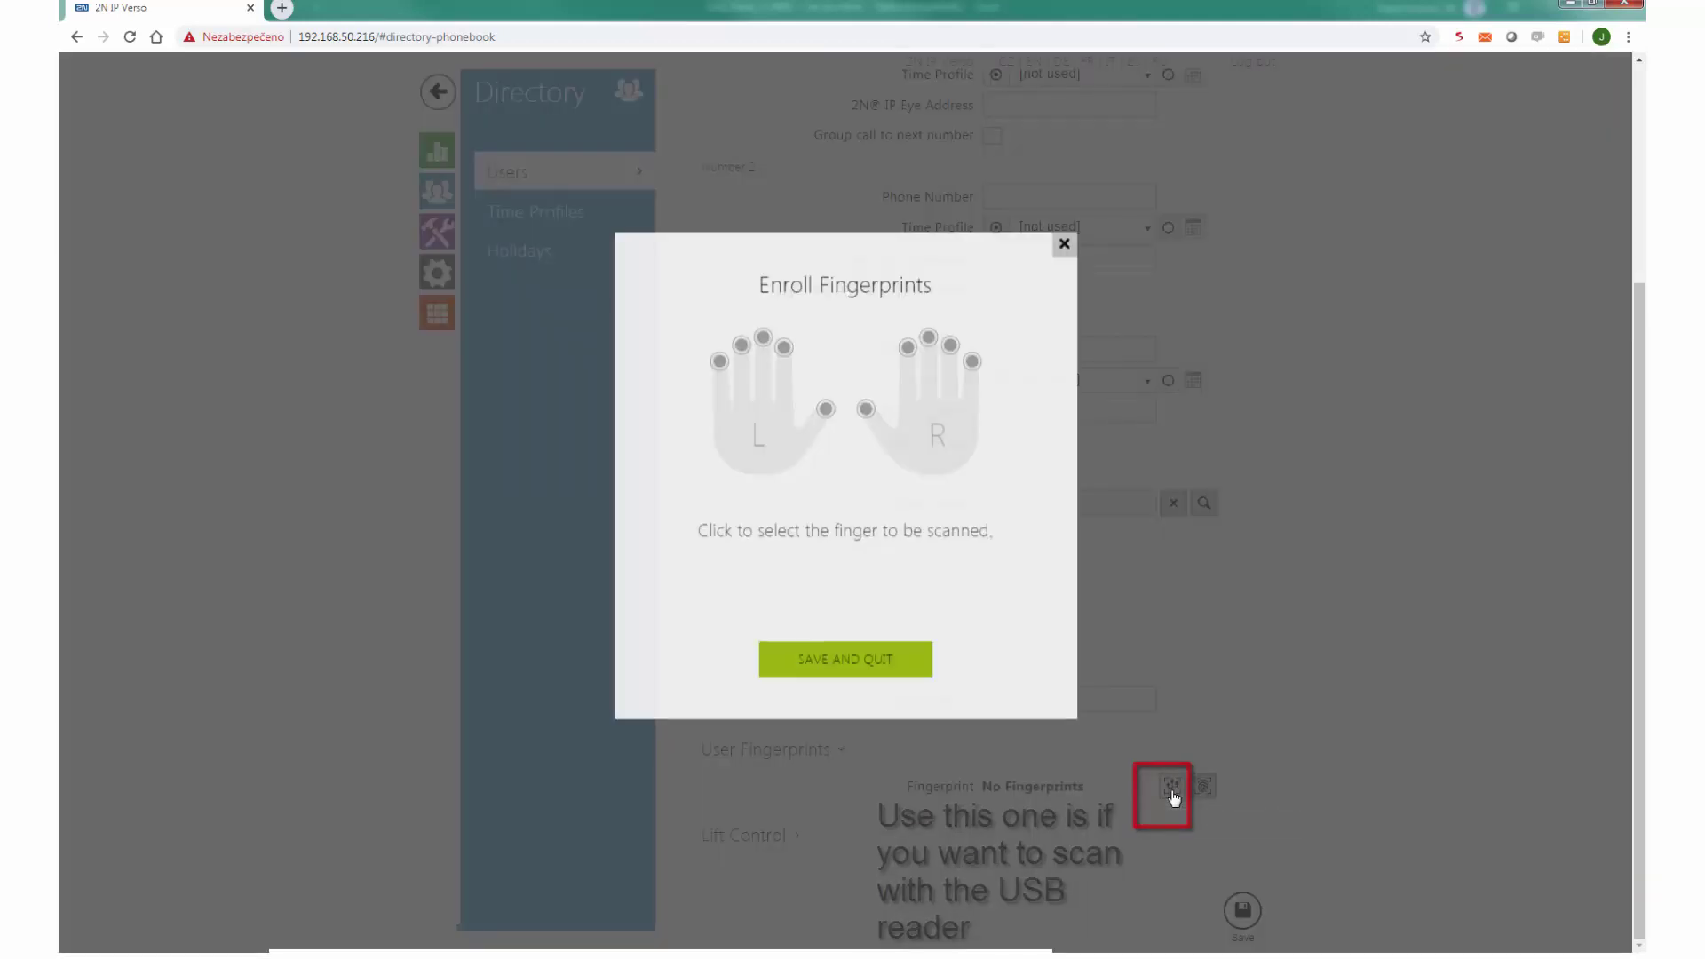
pyautogui.click(907, 347)
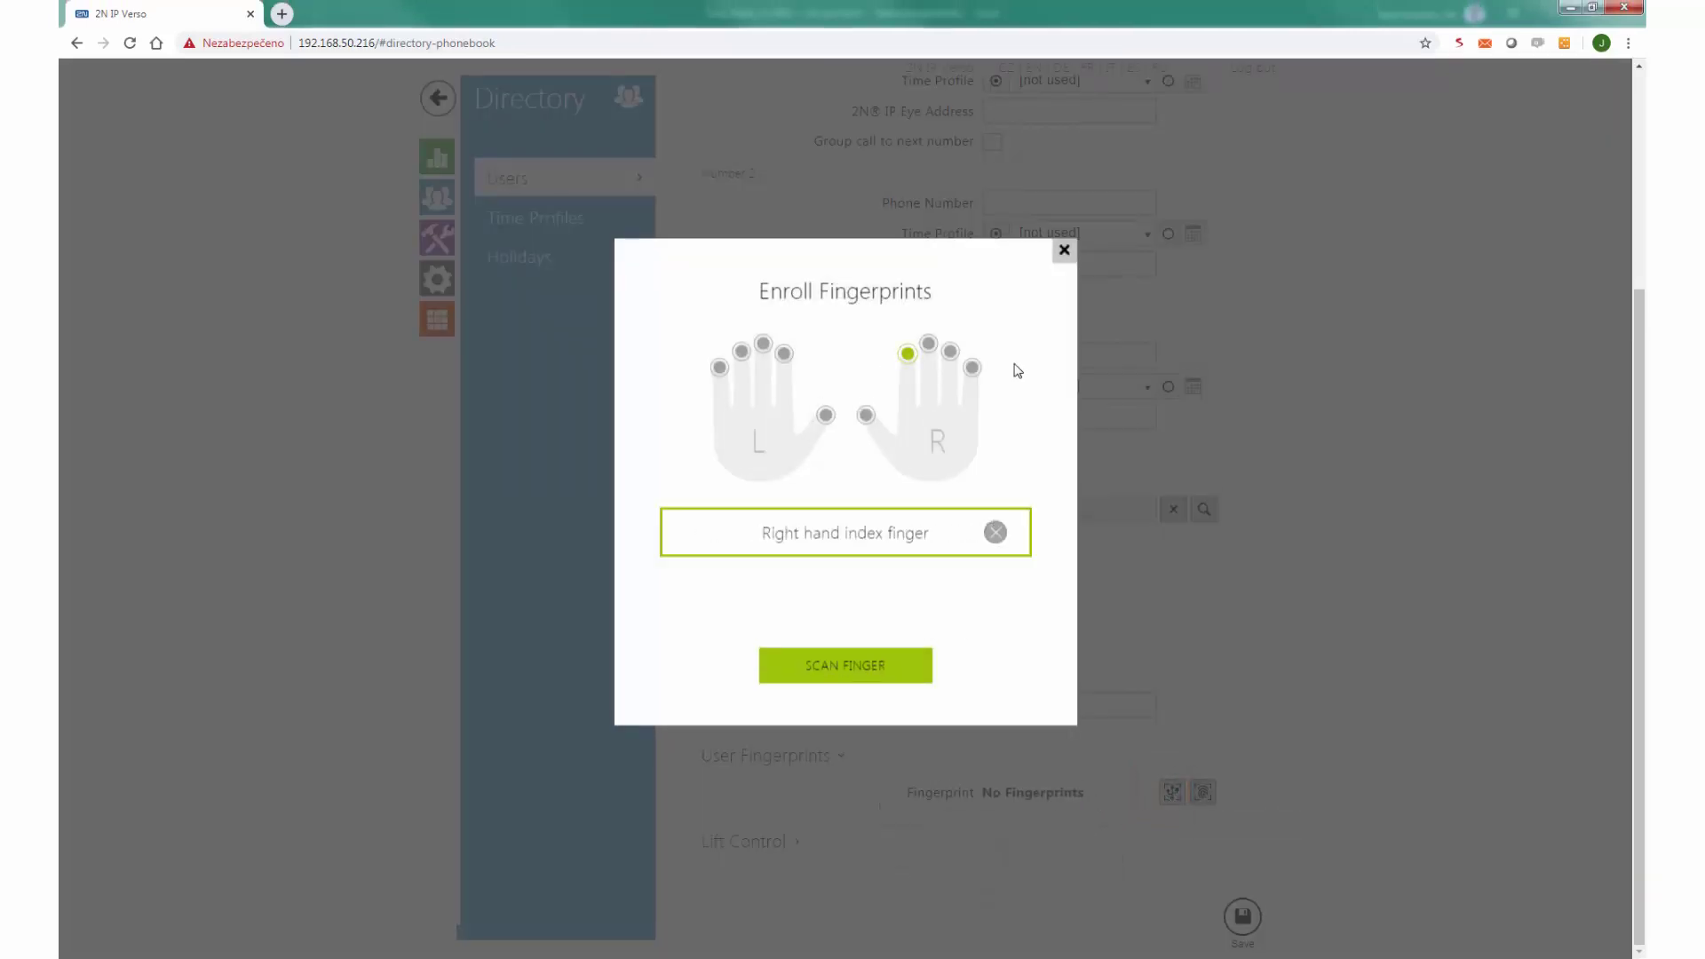
pyautogui.click(889, 668)
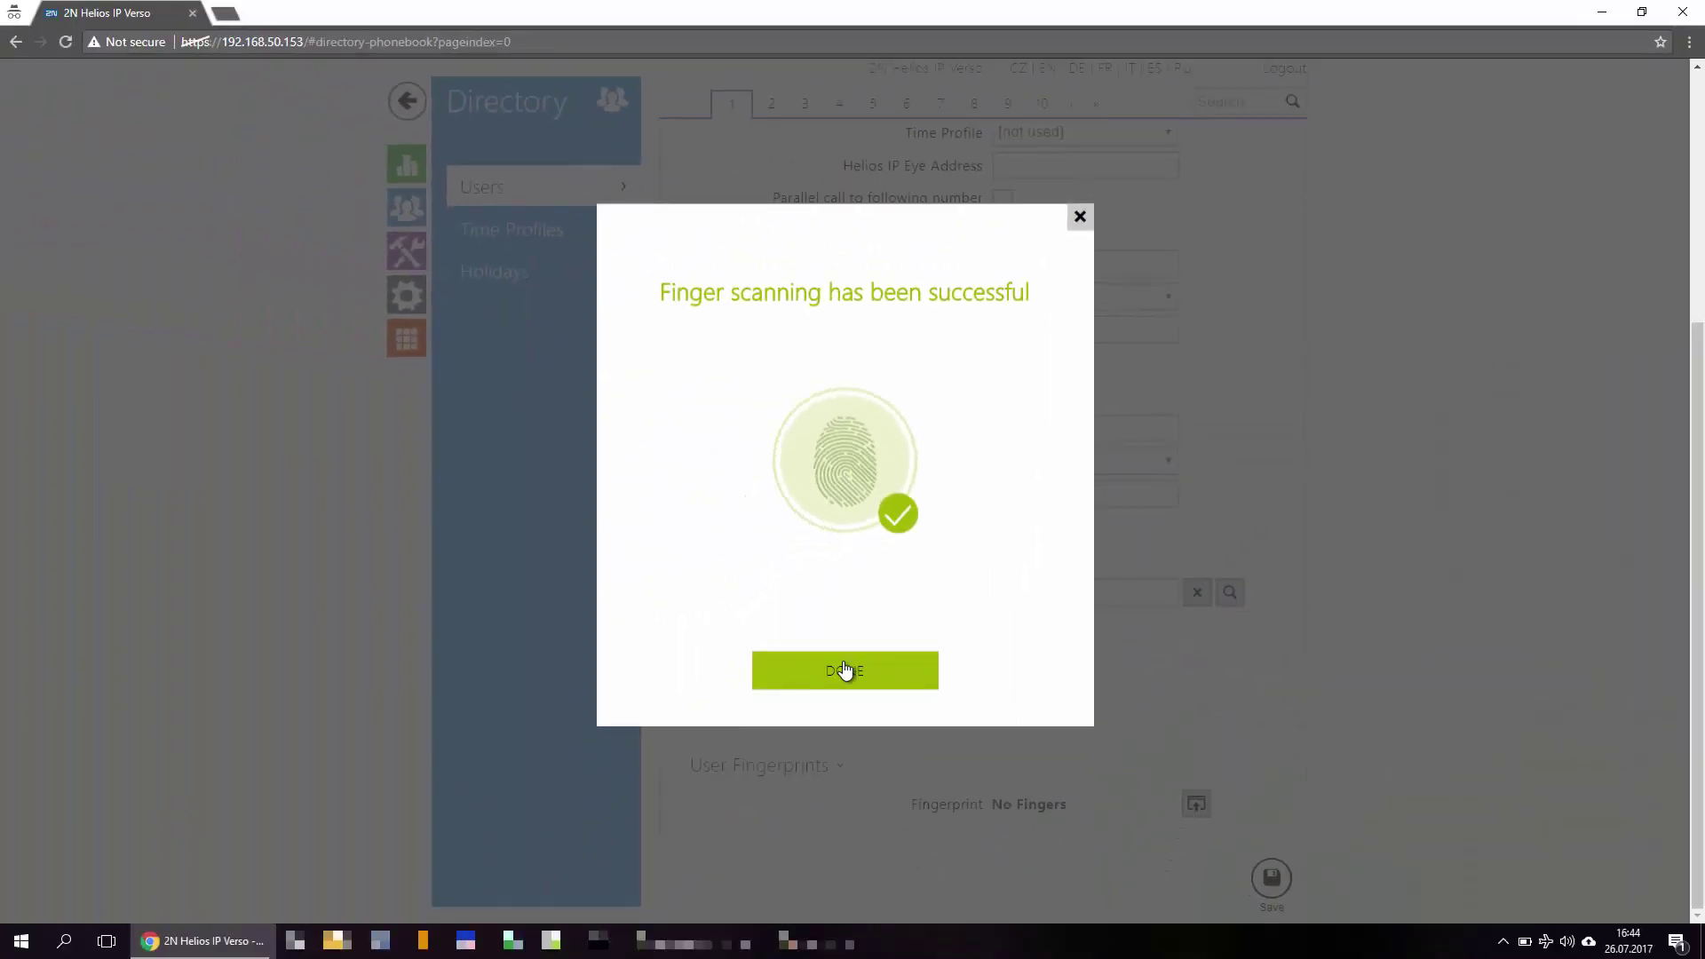
pyautogui.click(842, 671)
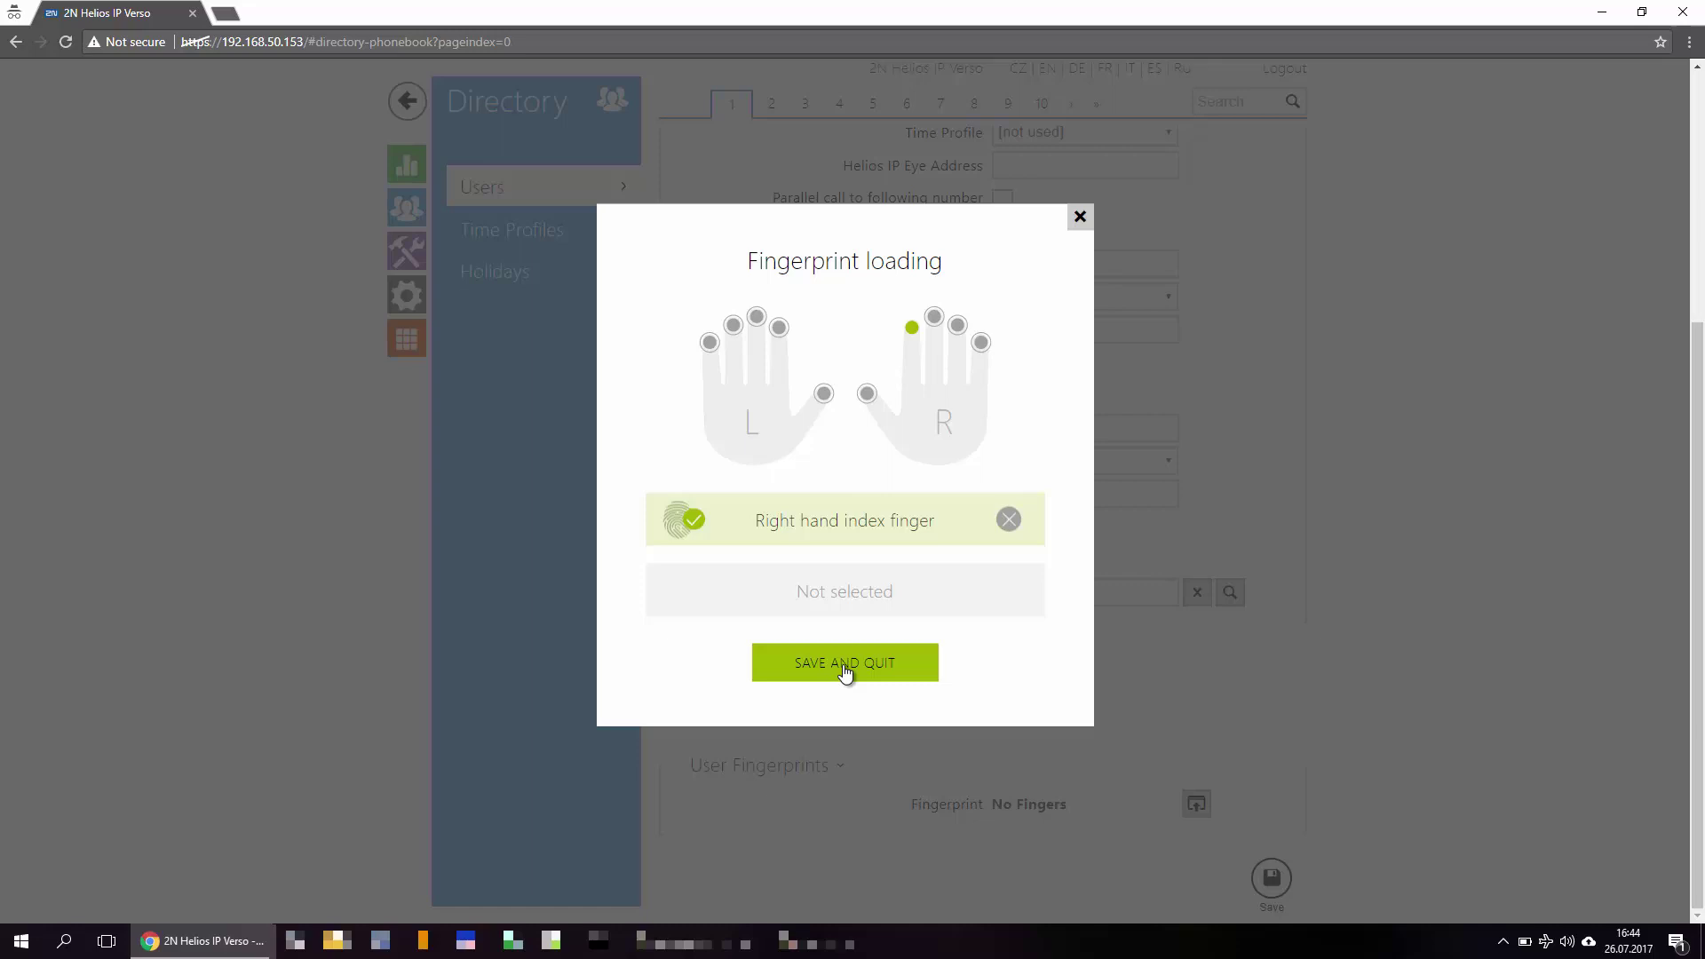
pyautogui.click(843, 665)
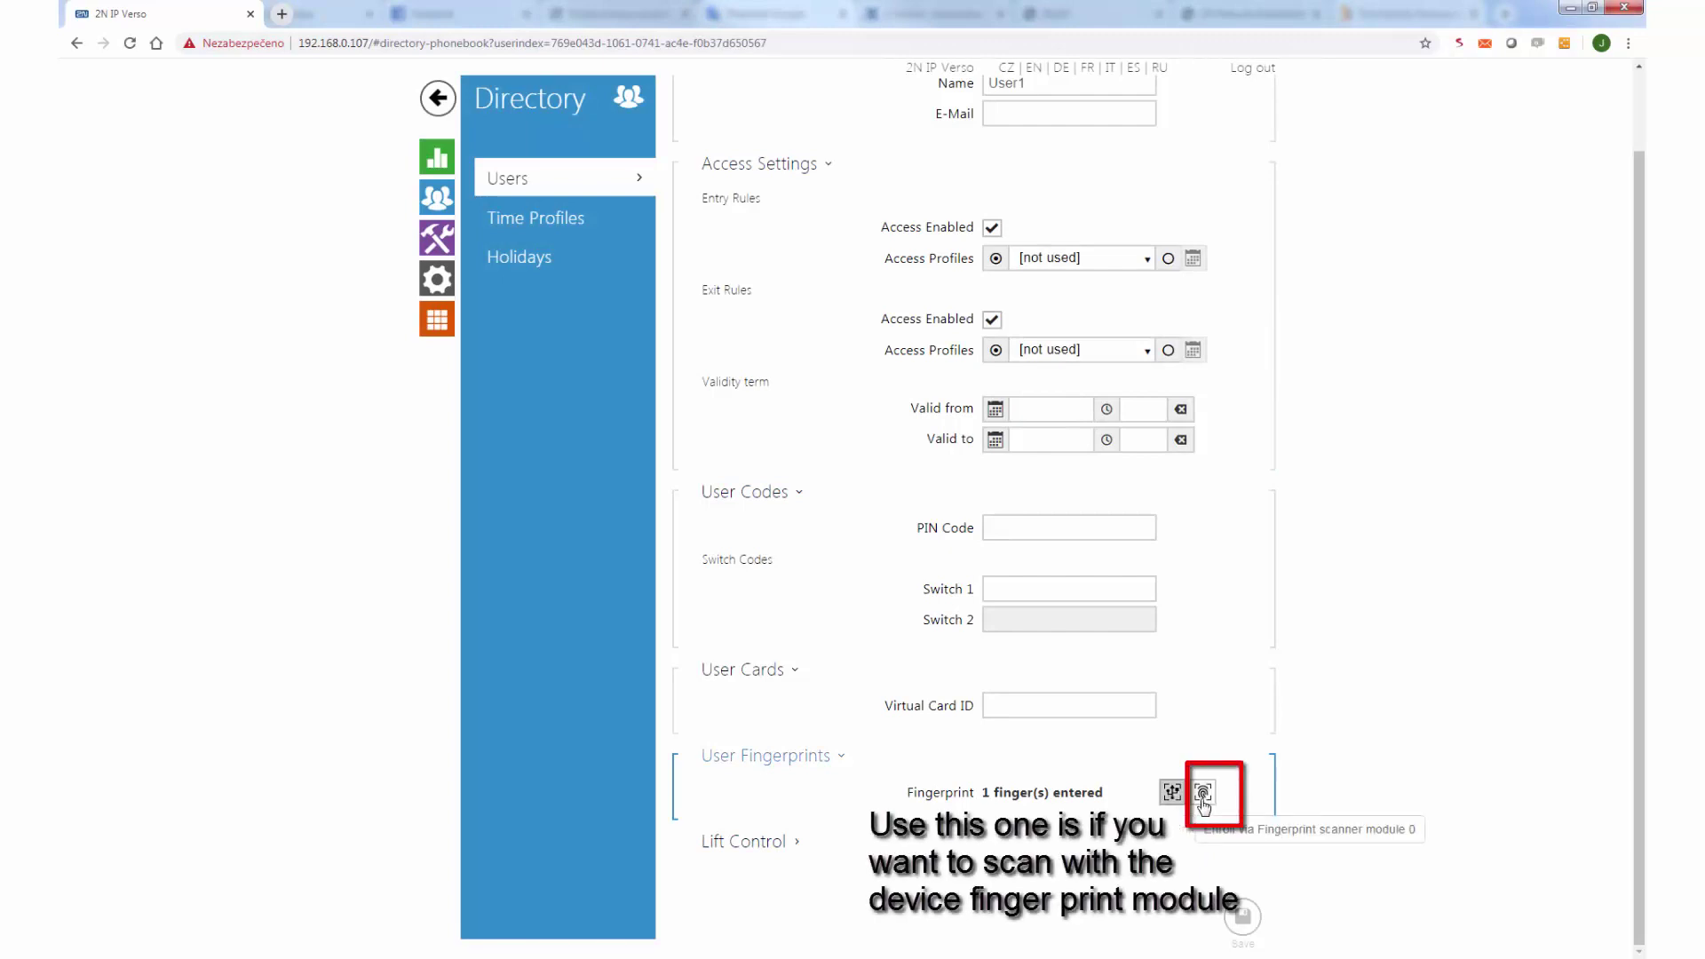
# Step: Scan User1's left hand index finger on the intercom's fingerprint module and save
pyautogui.click(1202, 794)
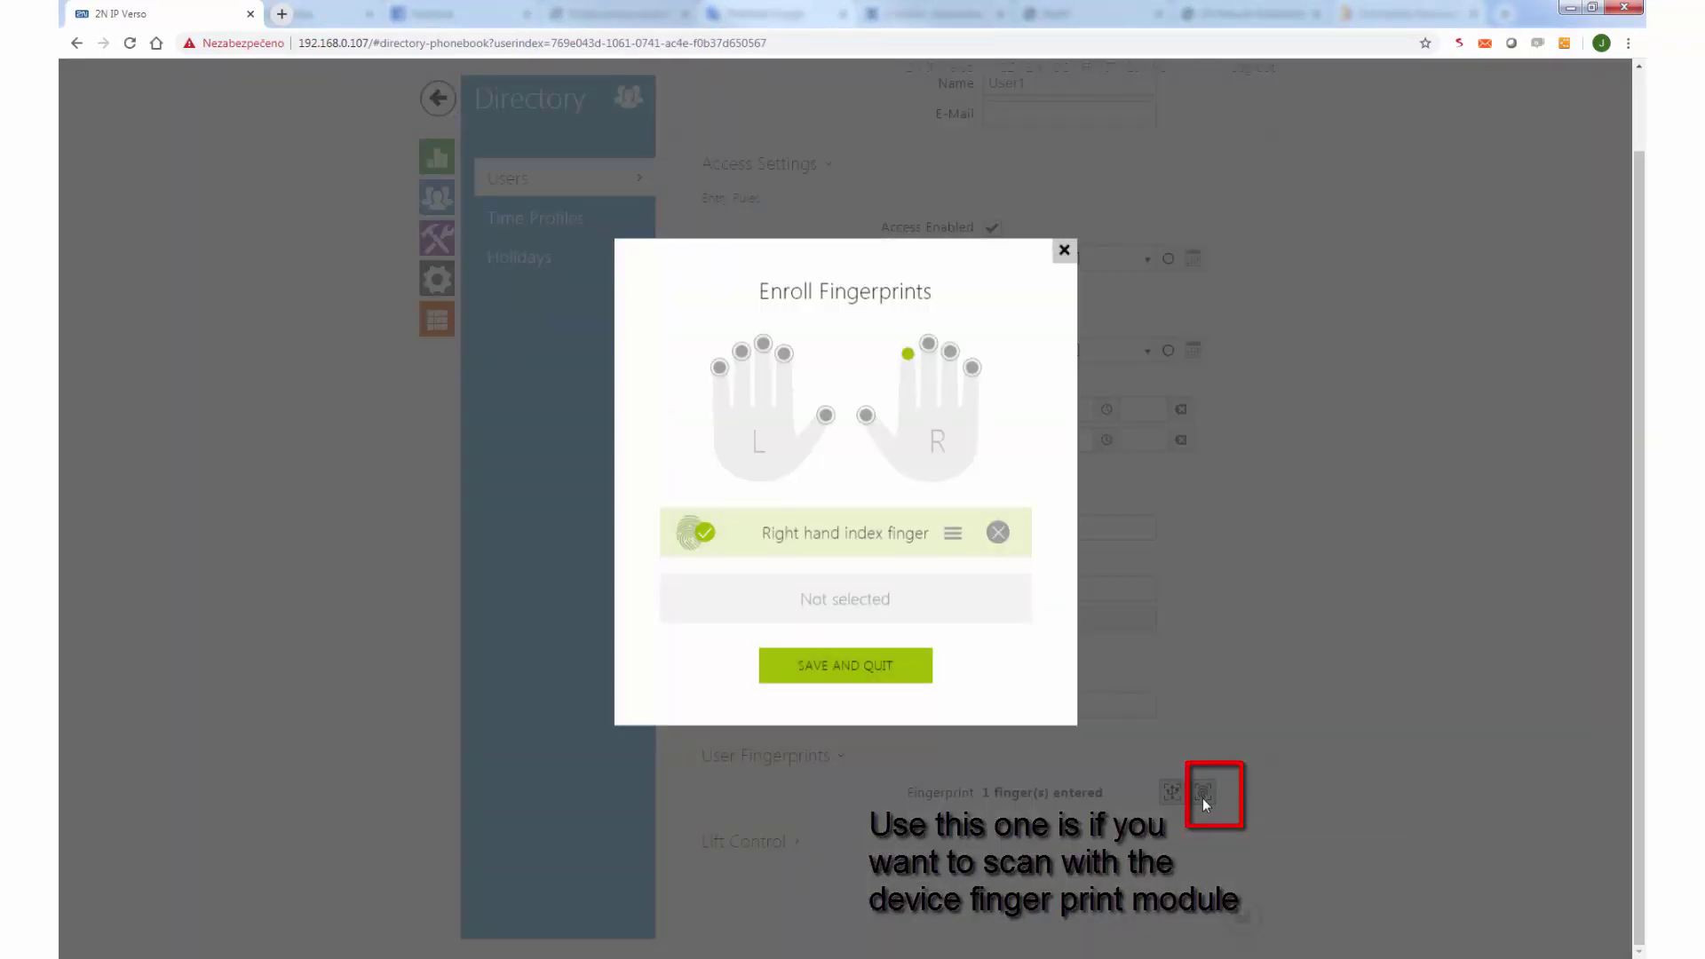
pyautogui.click(787, 355)
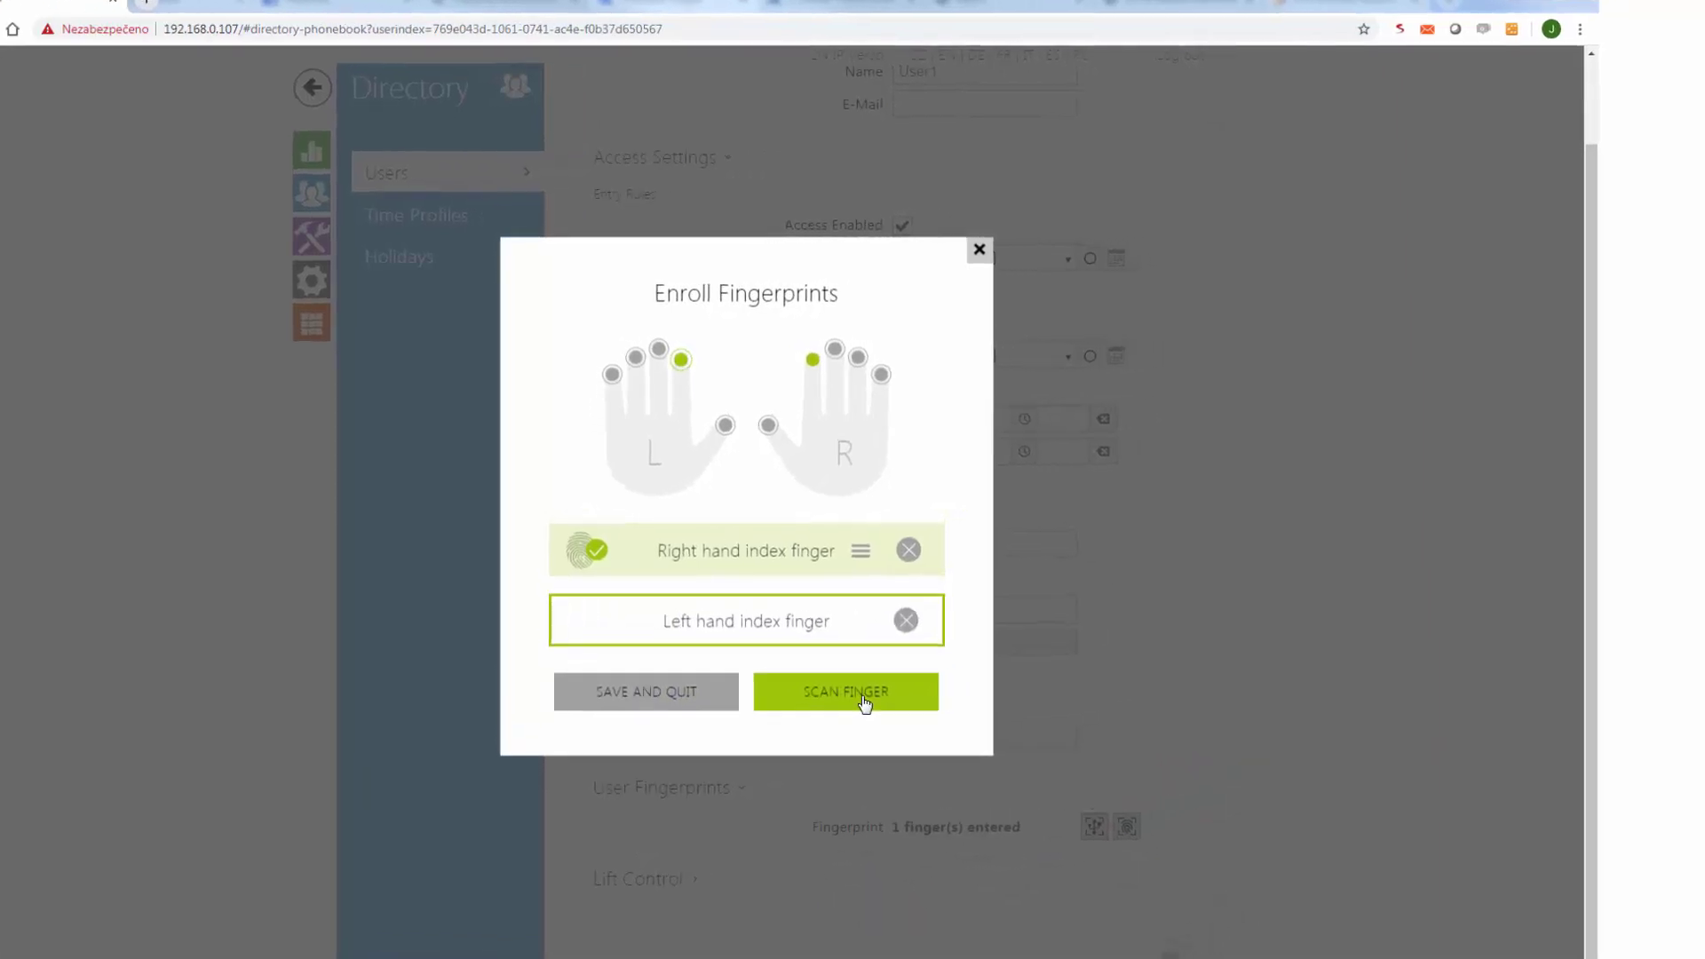
pyautogui.click(956, 675)
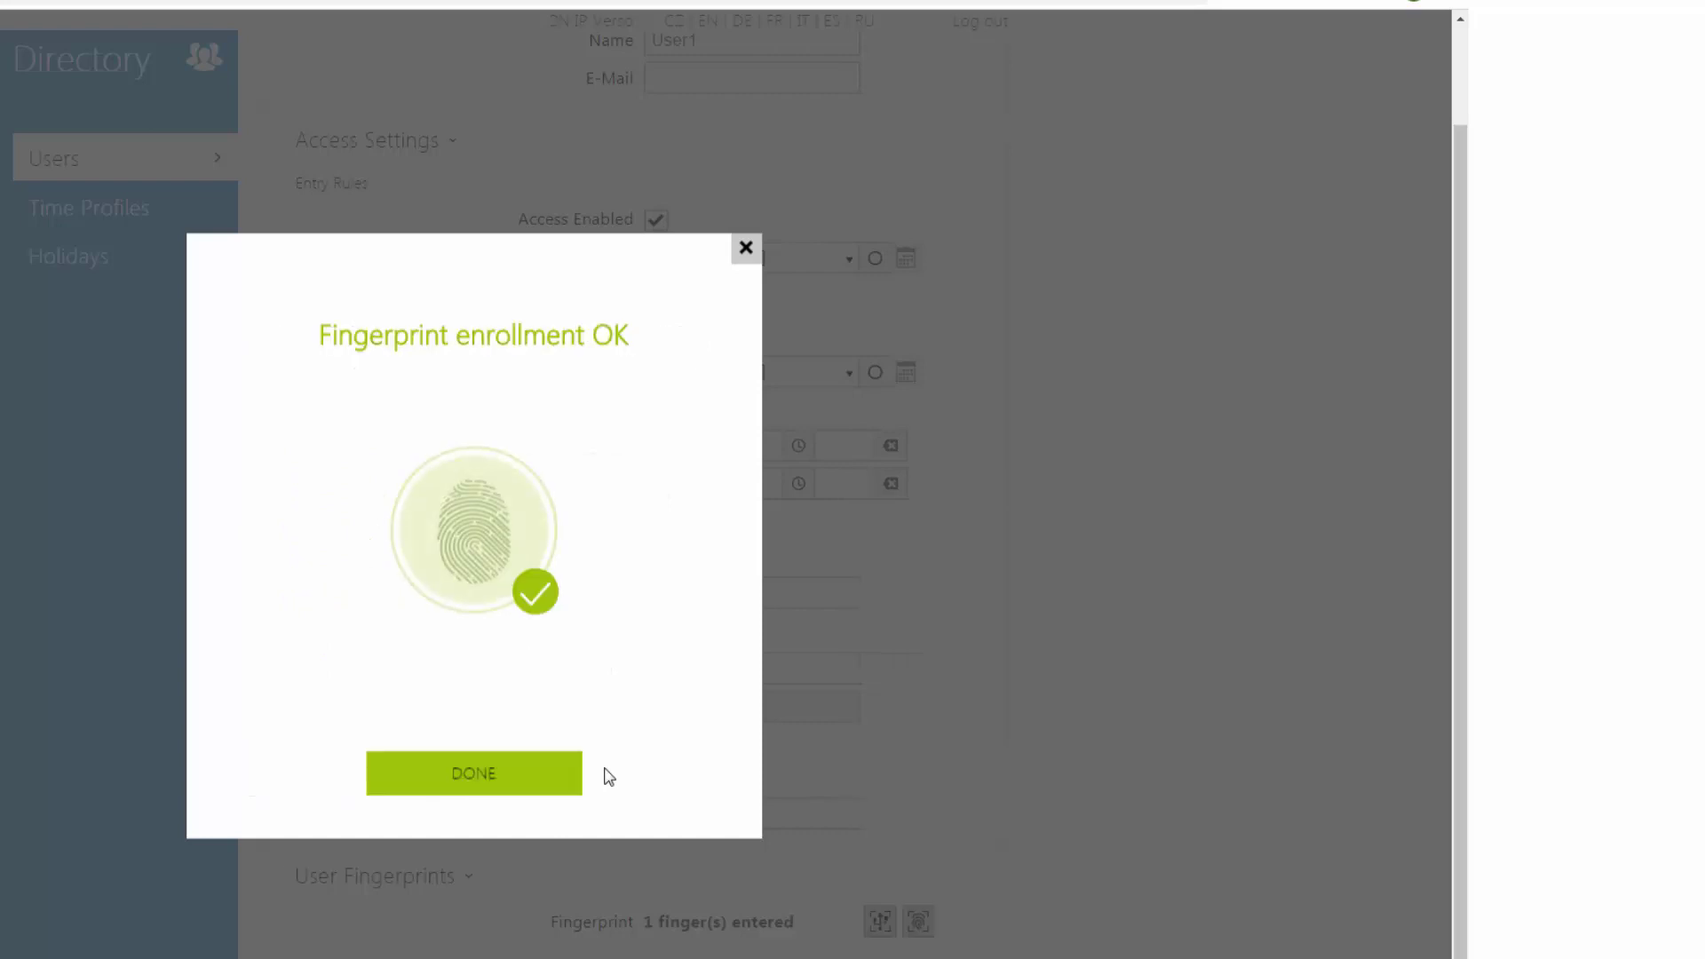
pyautogui.click(505, 780)
pyautogui.click(492, 776)
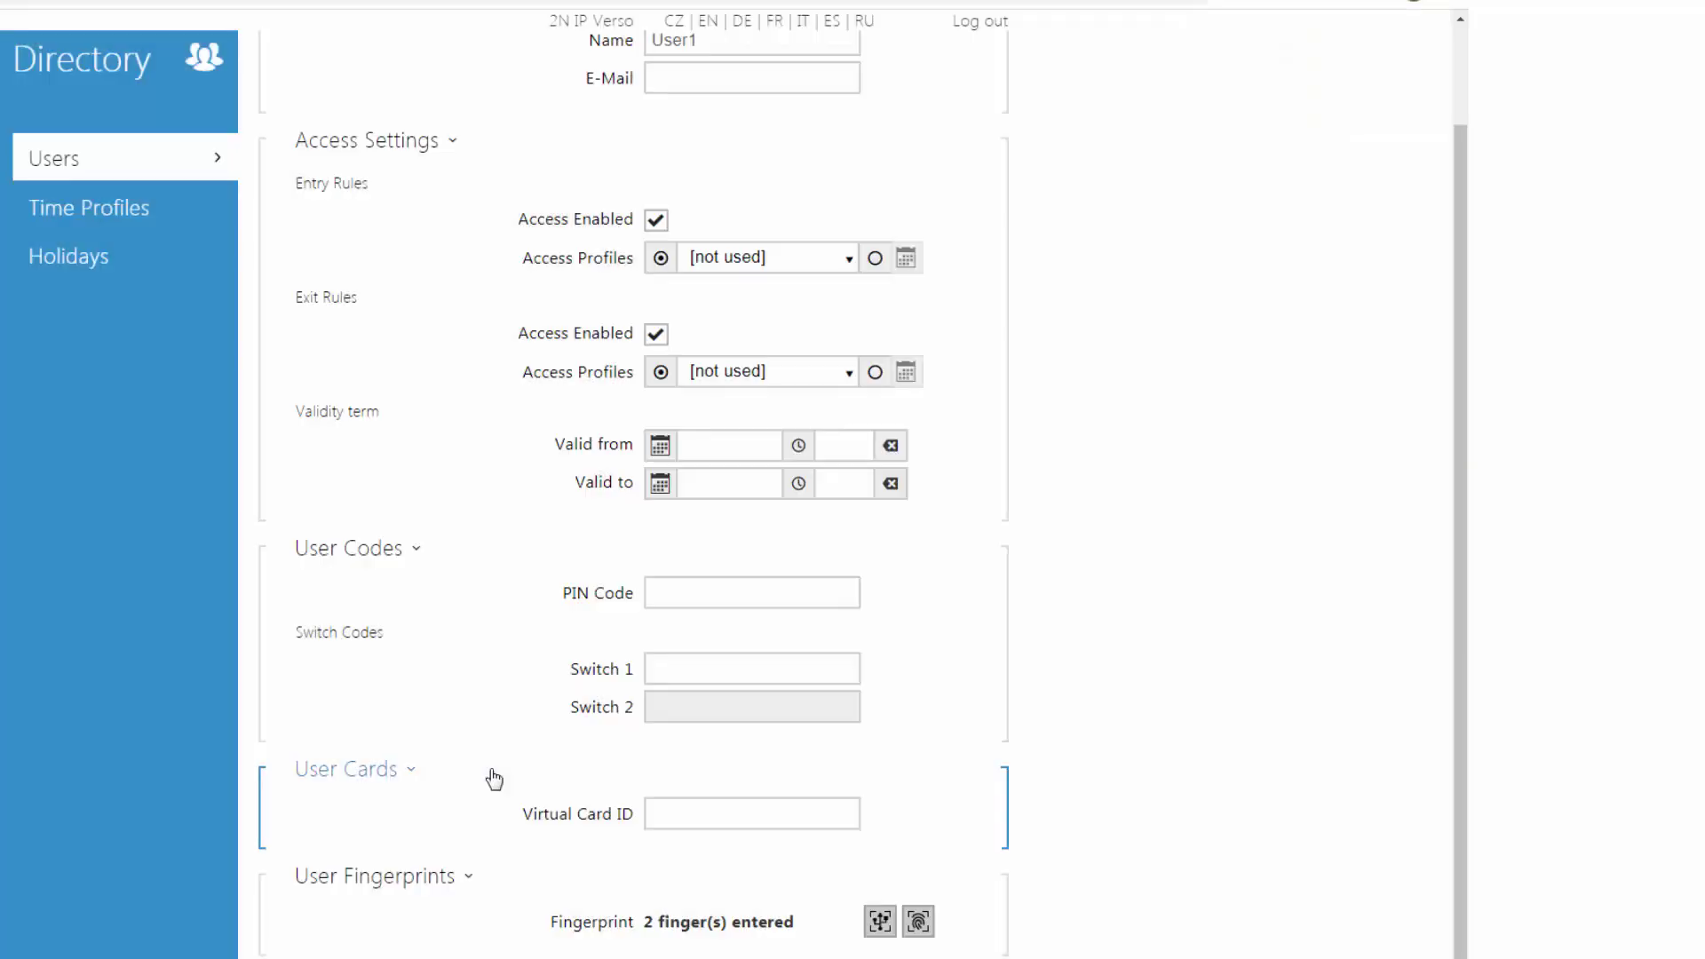